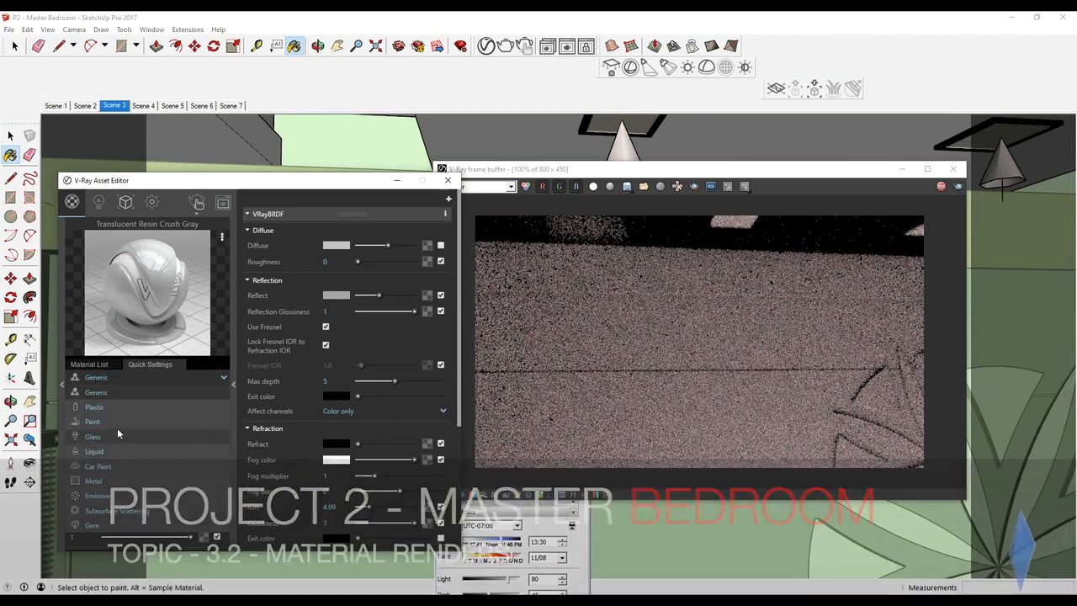
# Change the Translucent Resin Crush Gray material to the Emissive type with an intensity of 5.4.
pyautogui.click(117, 493)
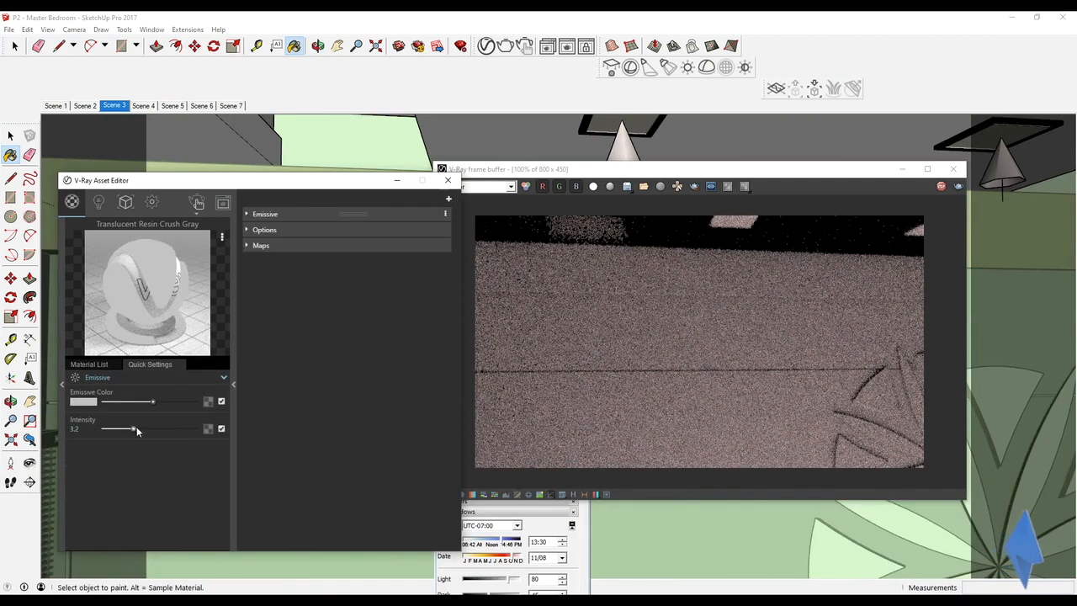
pyautogui.click(92, 402)
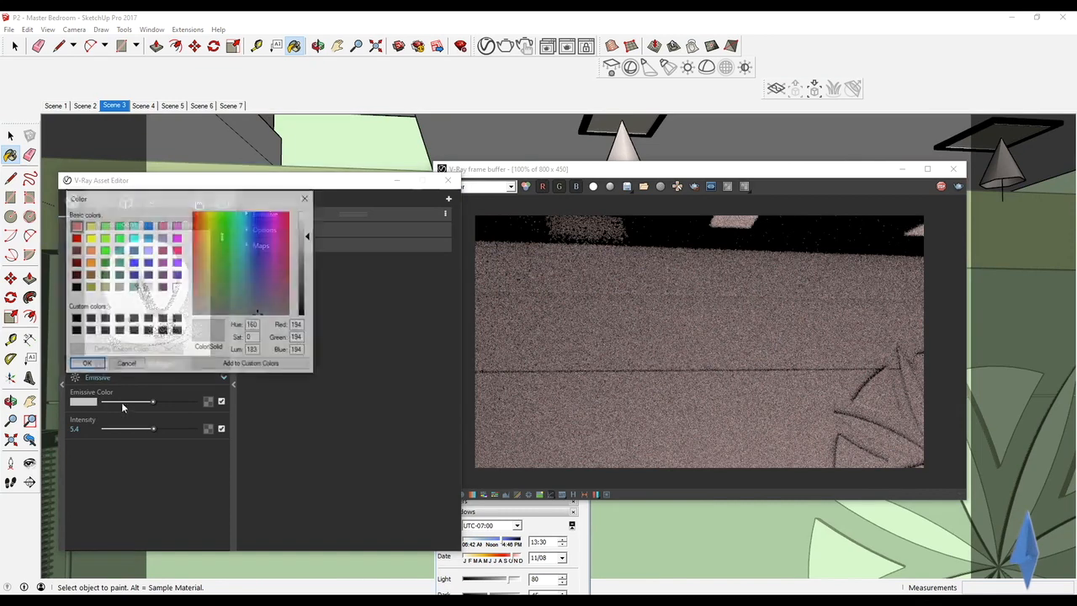
pyautogui.click(307, 197)
# Sample the Color C04 material from the model and change it to the Emissive type with an intensity of 4.4.
pyautogui.moveTo(398, 150)
pyautogui.mouseDown(button='middle')
pyautogui.moveTo(429, 218)
pyautogui.moveTo(551, 200)
pyautogui.mouseUp(button='middle')
pyautogui.keyDown('alt'); pyautogui.click(612, 133); pyautogui.keyUp('alt')
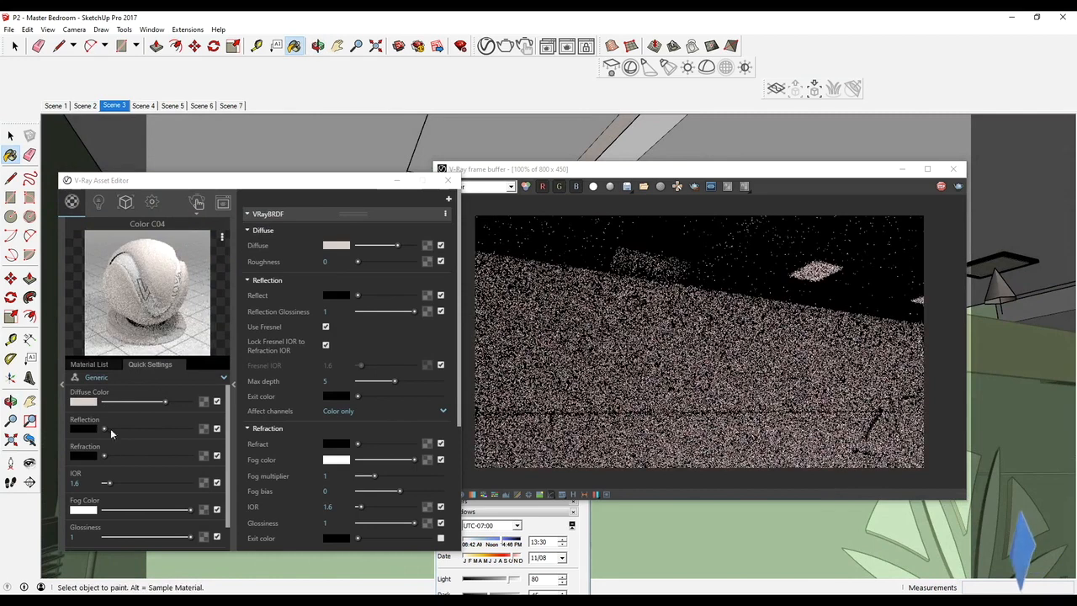
pyautogui.click(149, 378)
pyautogui.click(131, 495)
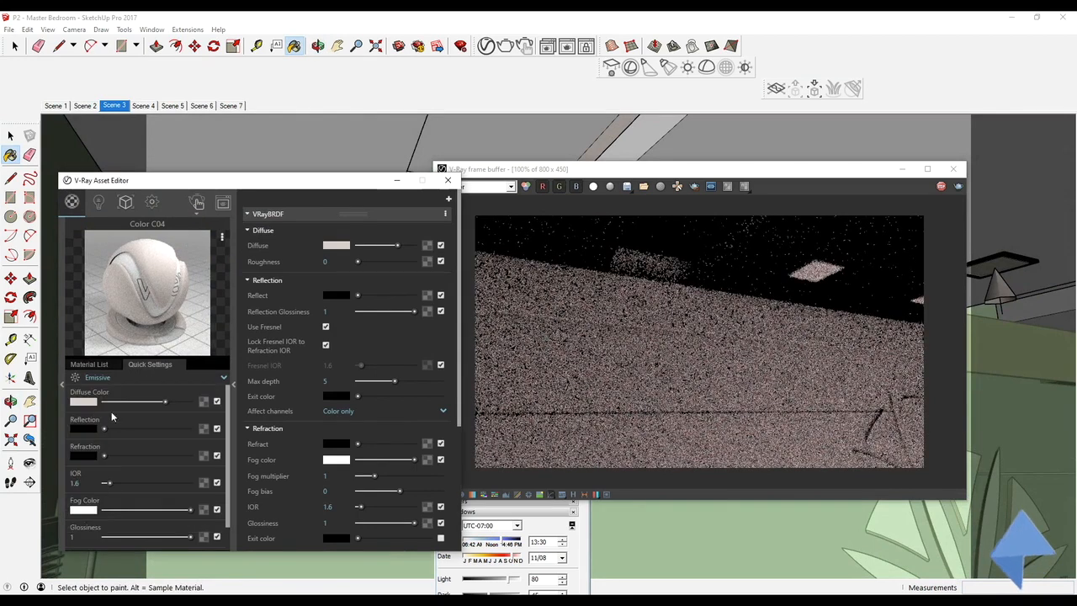
pyautogui.click(120, 108)
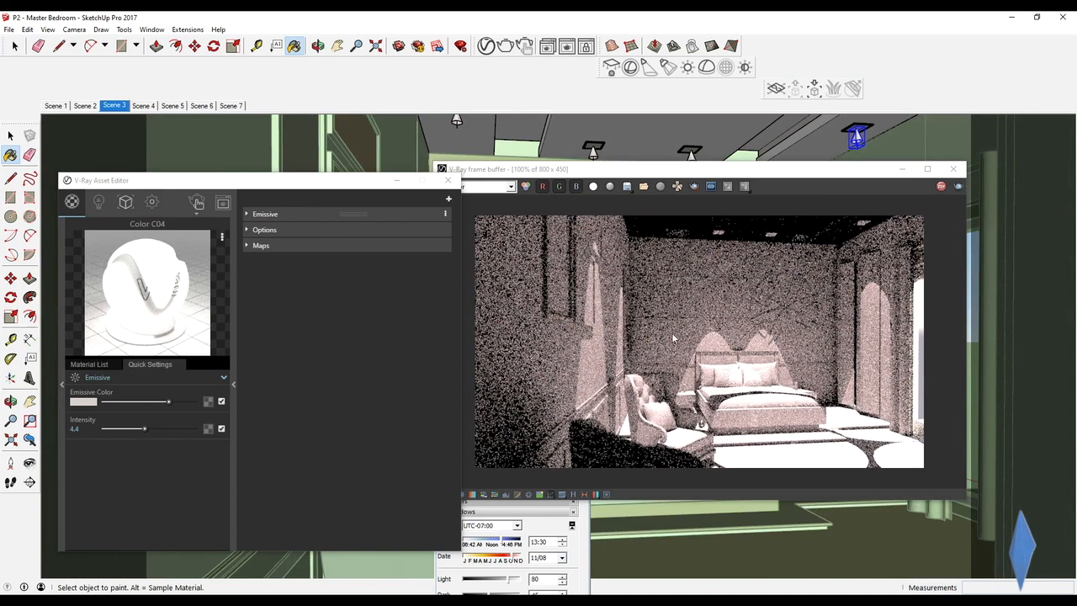
# Set V-Ray Spot Light to a cone angle of 0.75, a penumbra angle of 0.6 and an intensity of 15.
pyautogui.click(99, 203)
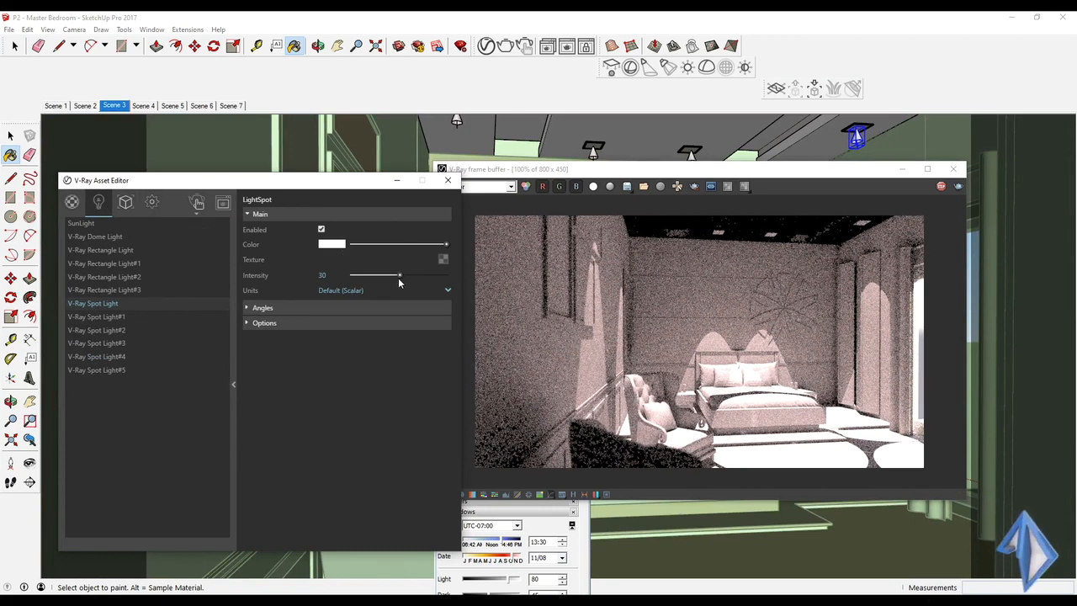
pyautogui.click(249, 309)
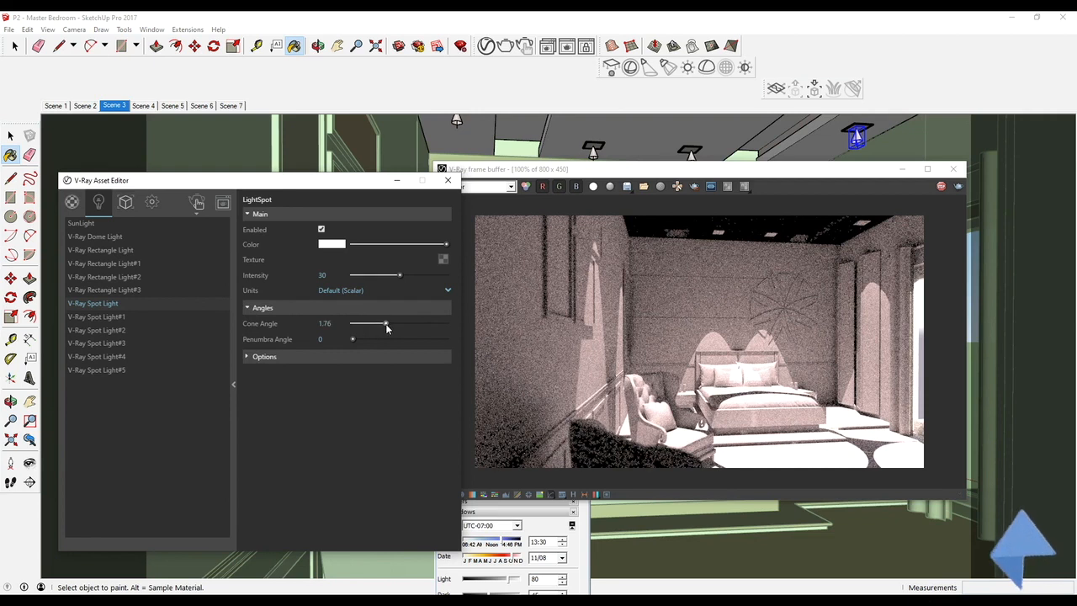
pyautogui.moveTo(386, 327); pyautogui.dragTo(371, 334)
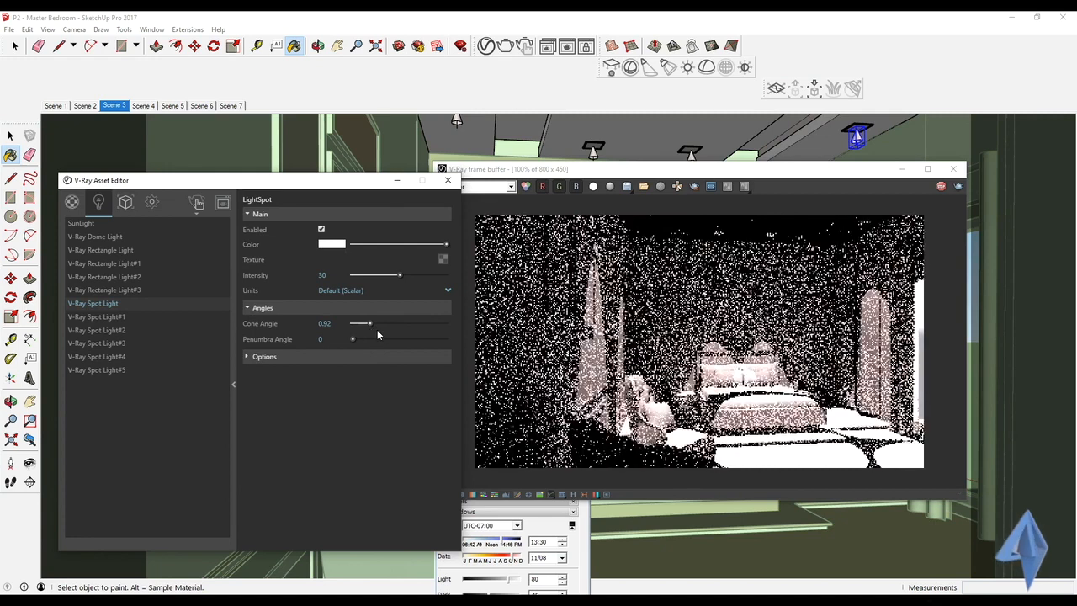
pyautogui.moveTo(371, 324)
pyautogui.mouseDown()
pyautogui.moveTo(353, 339)
pyautogui.moveTo(380, 340)
pyautogui.moveTo(363, 324)
pyautogui.moveTo(409, 339)
pyautogui.moveTo(367, 324)
pyautogui.mouseUp()
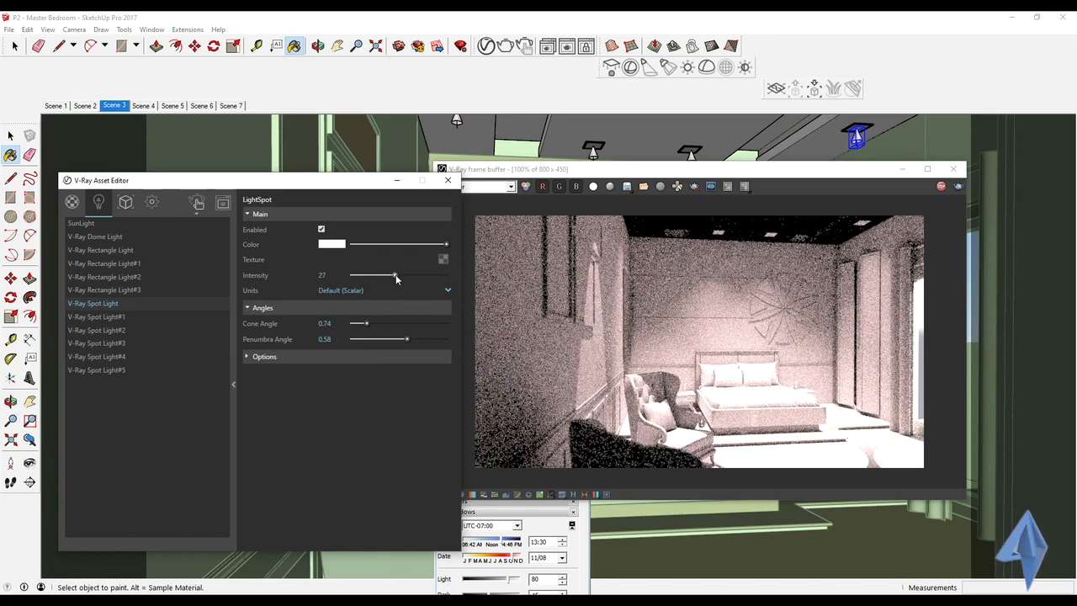
pyautogui.moveTo(385, 279); pyautogui.dragTo(380, 278)
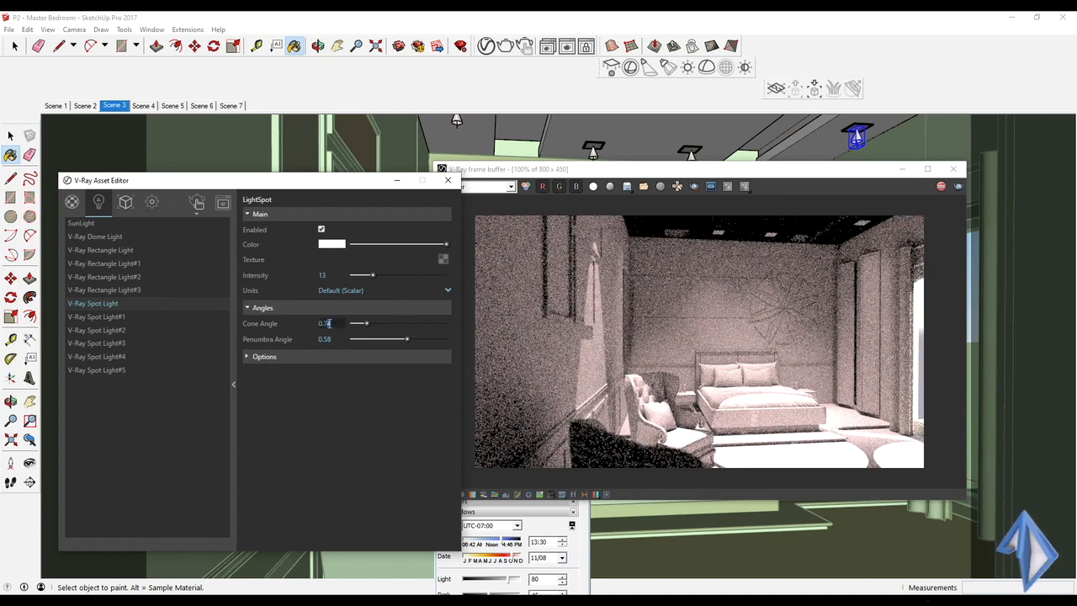
pyautogui.click(334, 341)
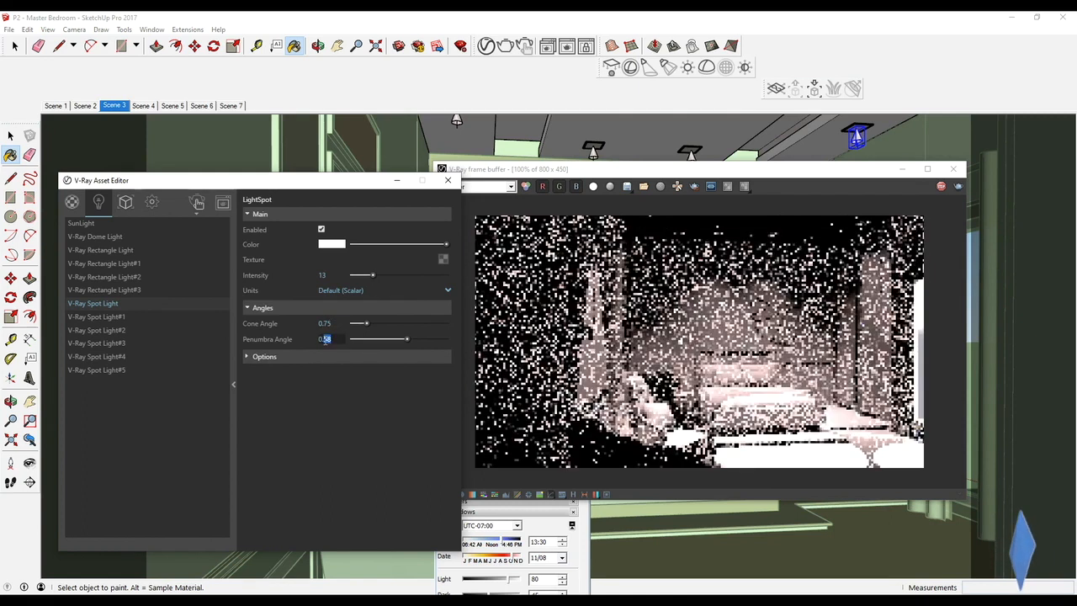
pyautogui.write('0.6')
pyautogui.click(315, 278)
pyautogui.write('15')
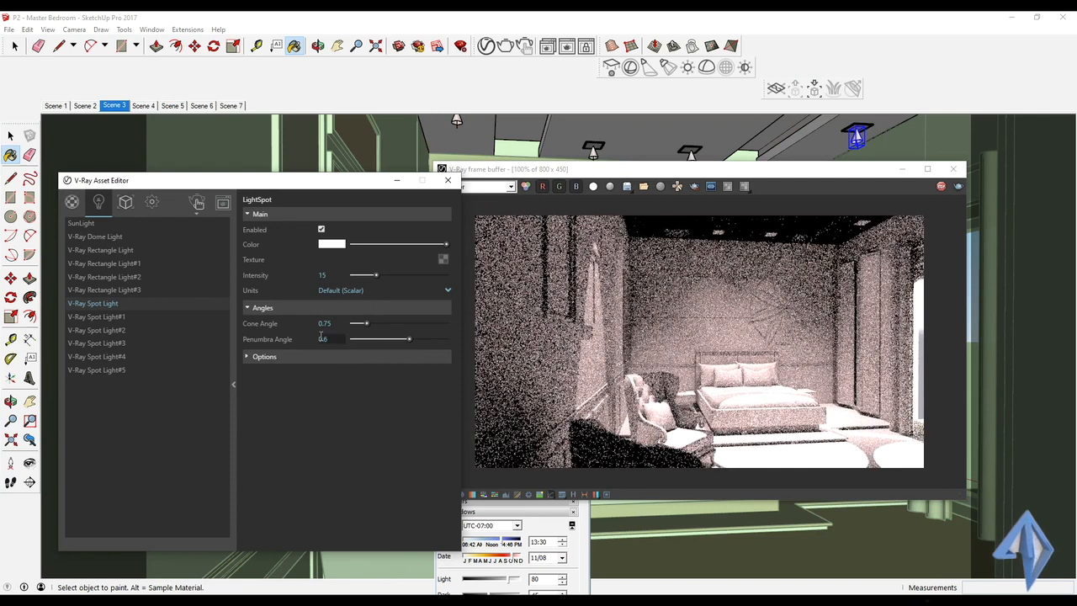
# Set V-Ray Spot Light#1 to an intensity of 15, a cone angle of 0.75 and a penumbra angle of 0.6.
pyautogui.click(146, 317)
pyautogui.click(307, 311)
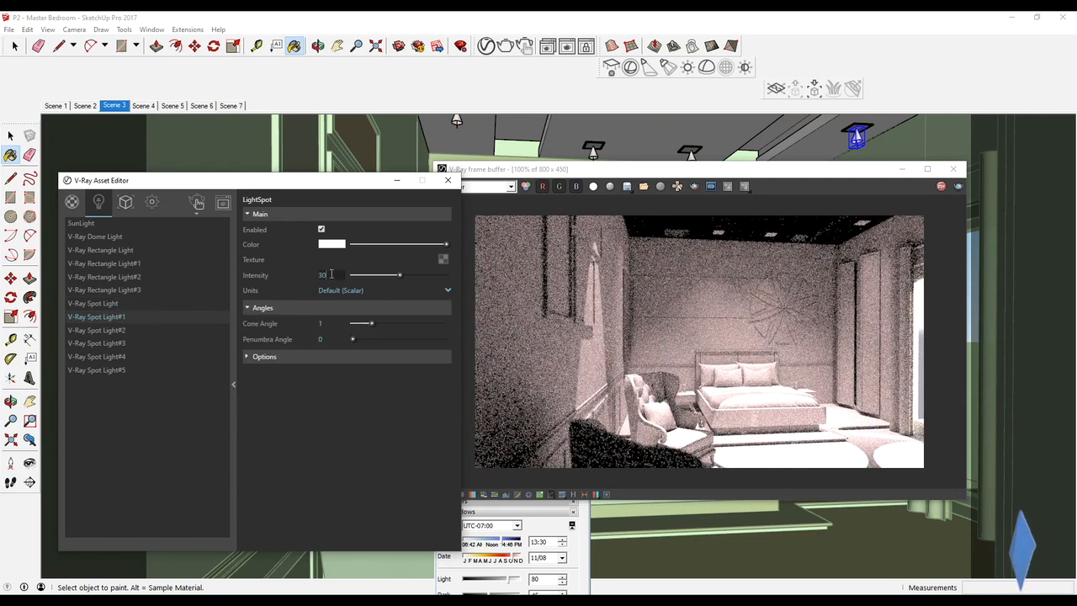
pyautogui.write('5')
pyautogui.click(332, 323)
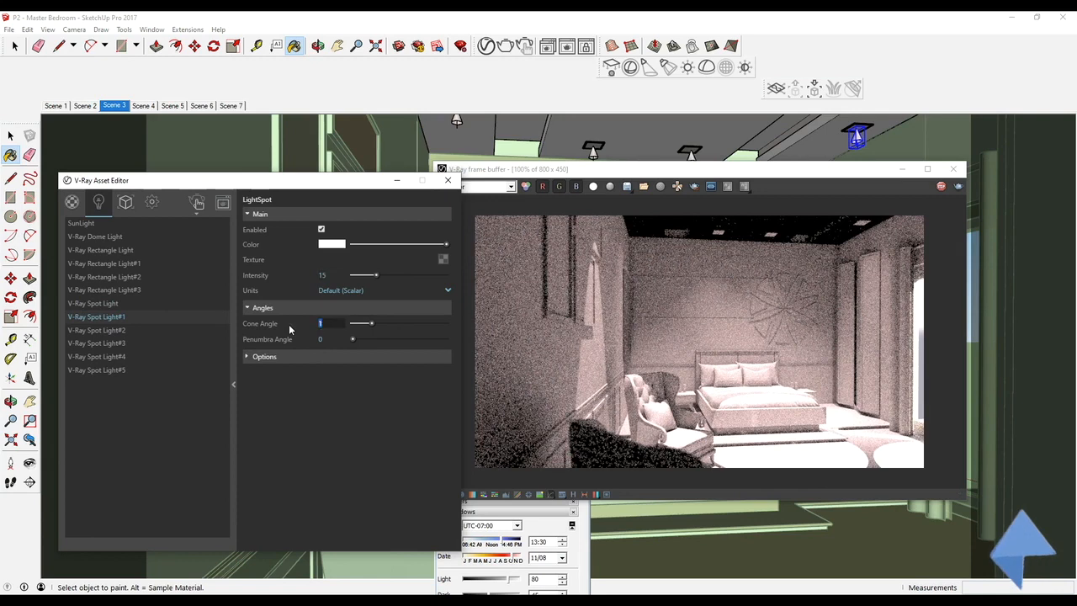
pyautogui.write('.75')
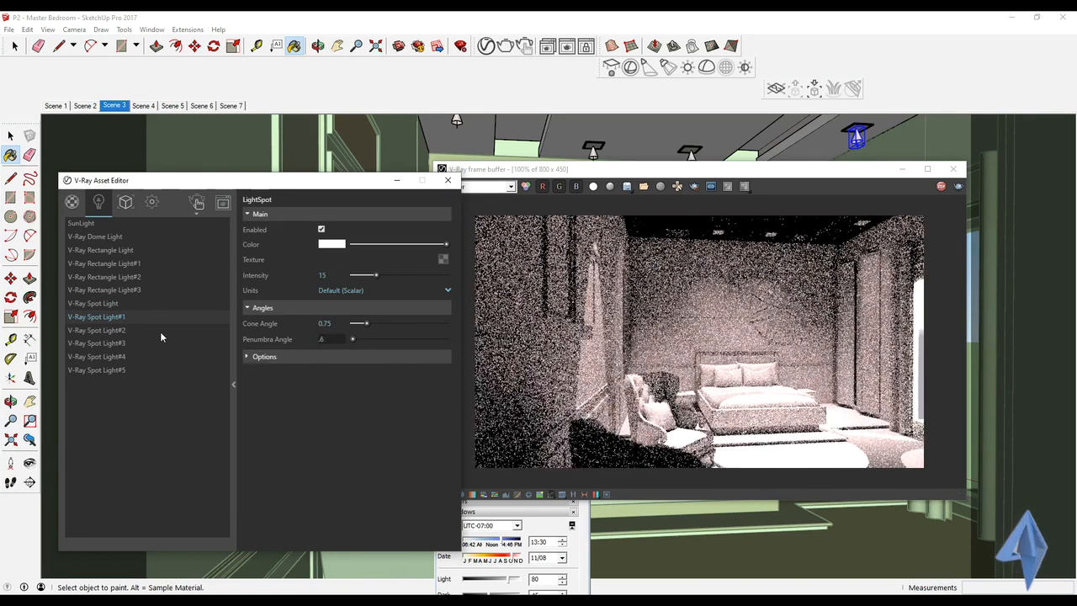
# Set V-Ray Spot Light#2 to an intensity of 15, a cone angle of 0.75 and a penumbra angle of 0.6.
pyautogui.click(160, 331)
pyautogui.write('5')
pyautogui.click(295, 307)
pyautogui.click(285, 320)
pyautogui.write('.75')
pyautogui.click(288, 338)
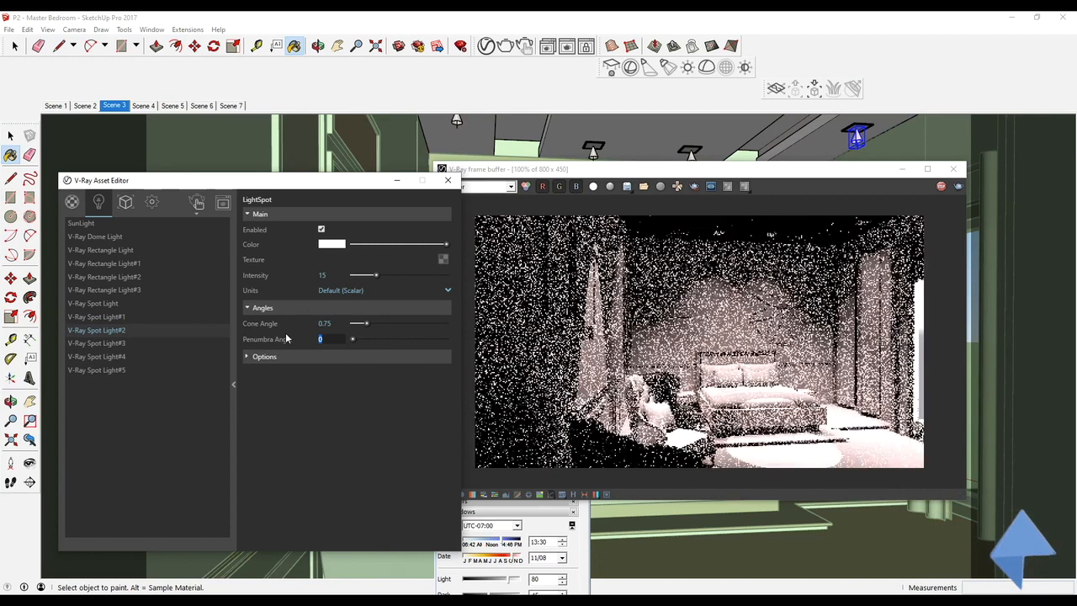
pyautogui.write('.6')
# Set V-Ray Spot Light#3 to an intensity of 15, a cone angle of 0.75 and a penumbra angle of 0.6.
pyautogui.click(185, 343)
pyautogui.write('15')
pyautogui.click(297, 306)
pyautogui.click(315, 324)
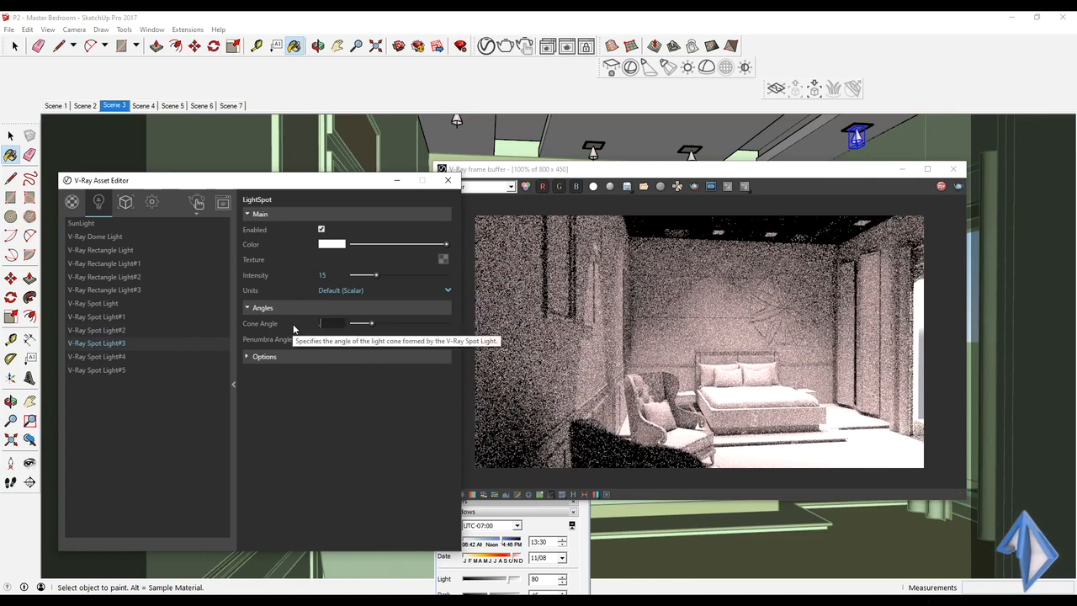
pyautogui.write('.75')
pyautogui.press('Tab')
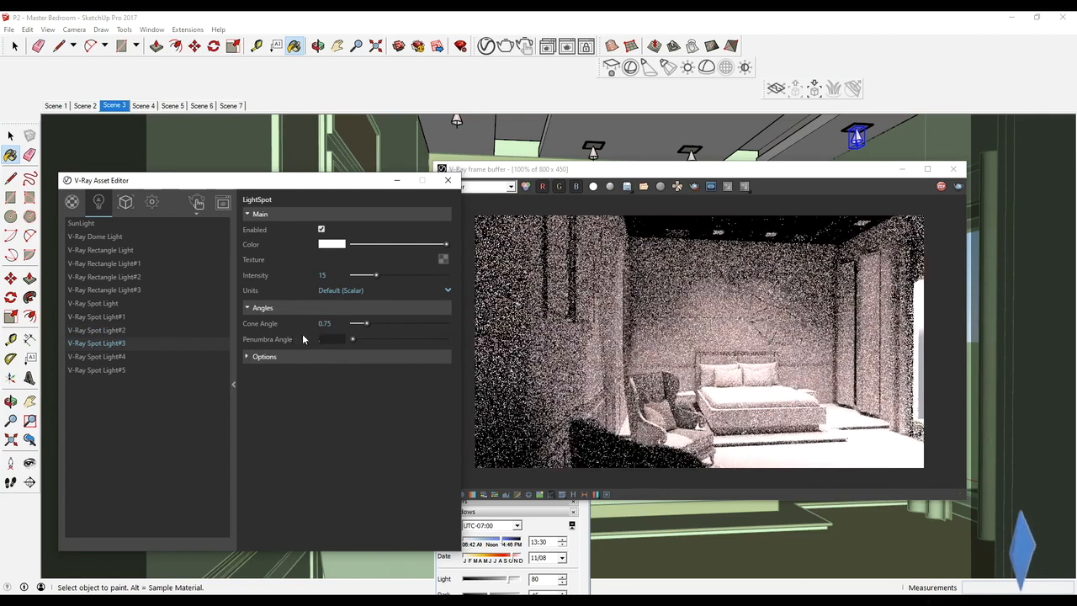
# Set V-Ray Spot Light#4 to an intensity of 15, a cone angle of 0.75 and a penumbra angle of 0.6.
pyautogui.click(97, 356)
pyautogui.doubleClick(322, 275)
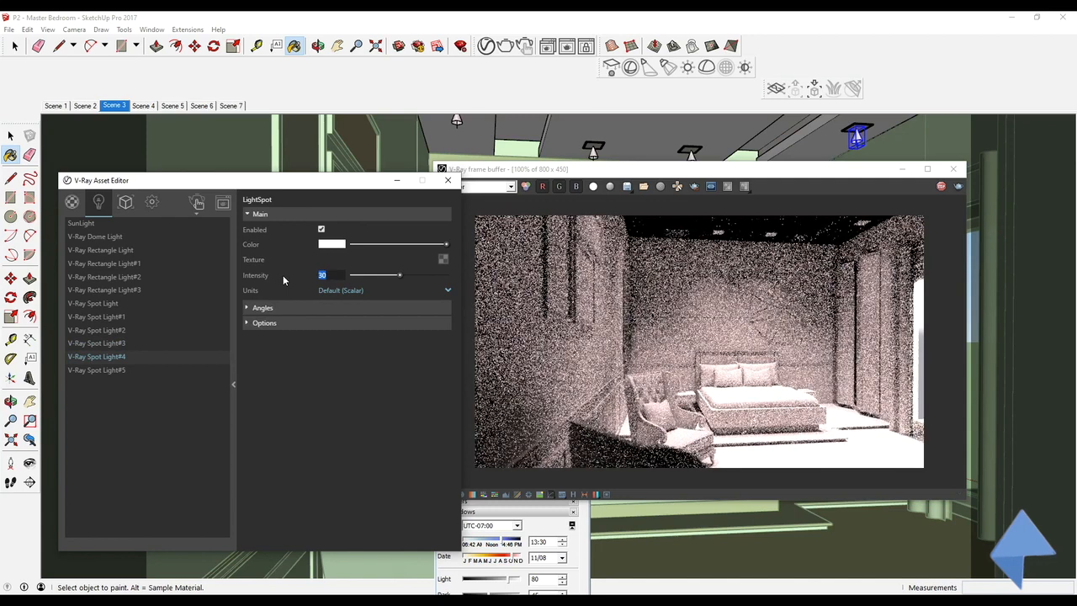
pyautogui.write('15')
pyautogui.click(263, 308)
pyautogui.click(327, 323)
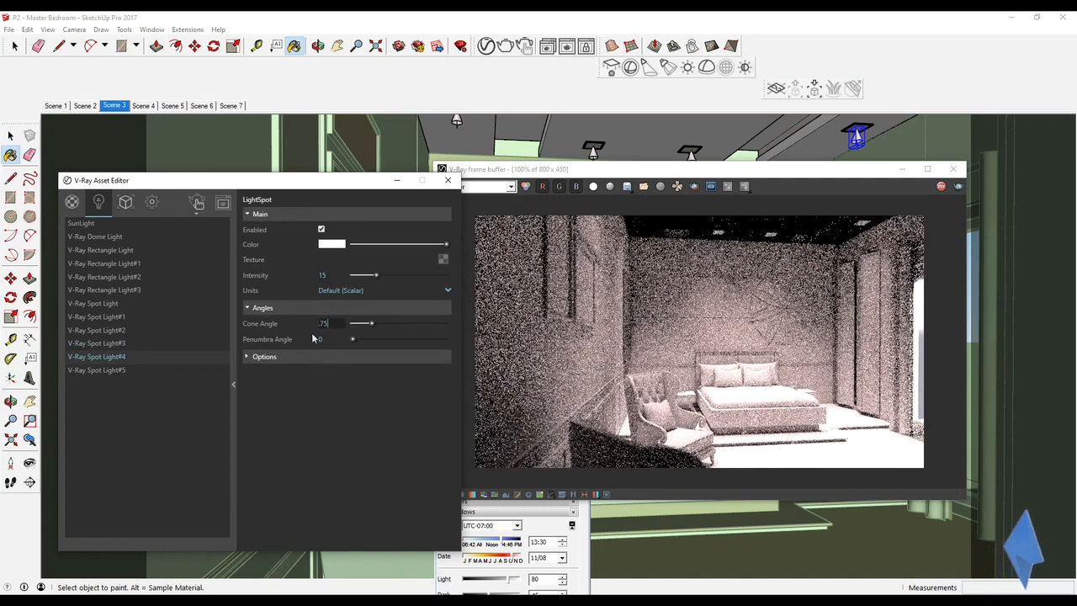
# Set V-Ray Spot Light#5 to an intensity of 15, a cone angle of 0.75 and a penumbra angle of 0.6.
pyautogui.click(156, 369)
pyautogui.doubleClick(322, 275)
pyautogui.write('15')
pyautogui.click(343, 308)
pyautogui.click(326, 323)
pyautogui.write('.75')
pyautogui.moveTo(325, 339); pyautogui.dragTo(298, 337)
pyautogui.write('.6')
pyautogui.click(331, 399)
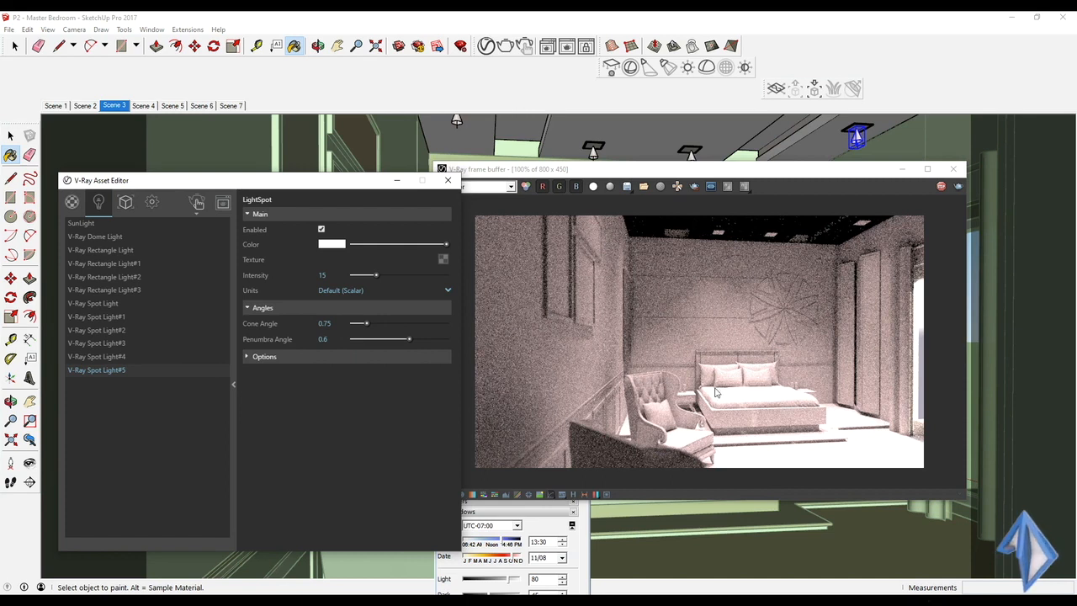
# Give V-Ray Spot Light#5 a pale cream light color of about RGB 251, 248, 227.
pyautogui.click(331, 246)
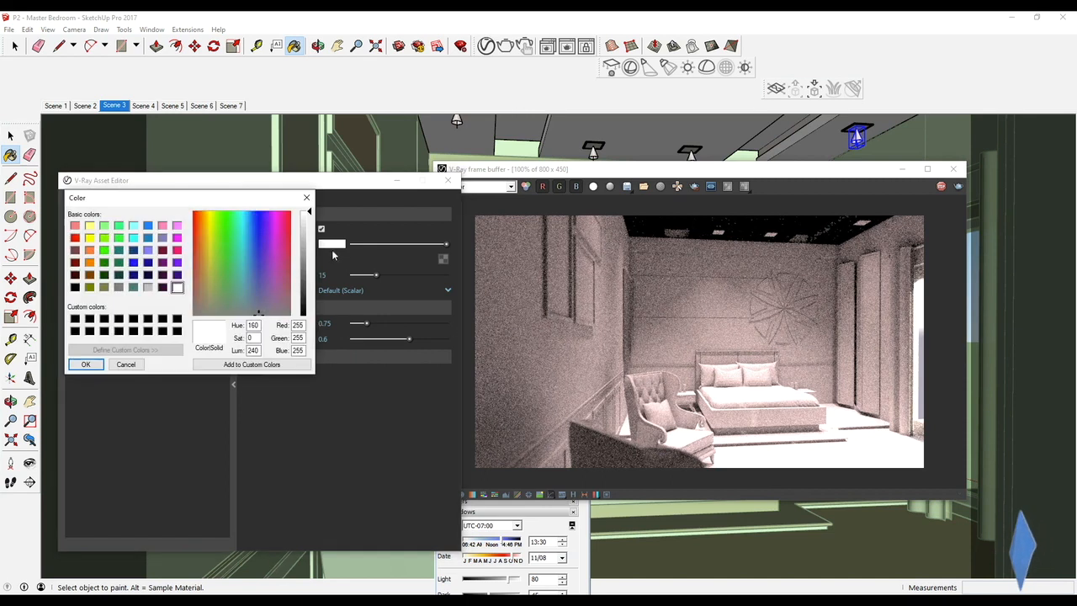
pyautogui.click(309, 231)
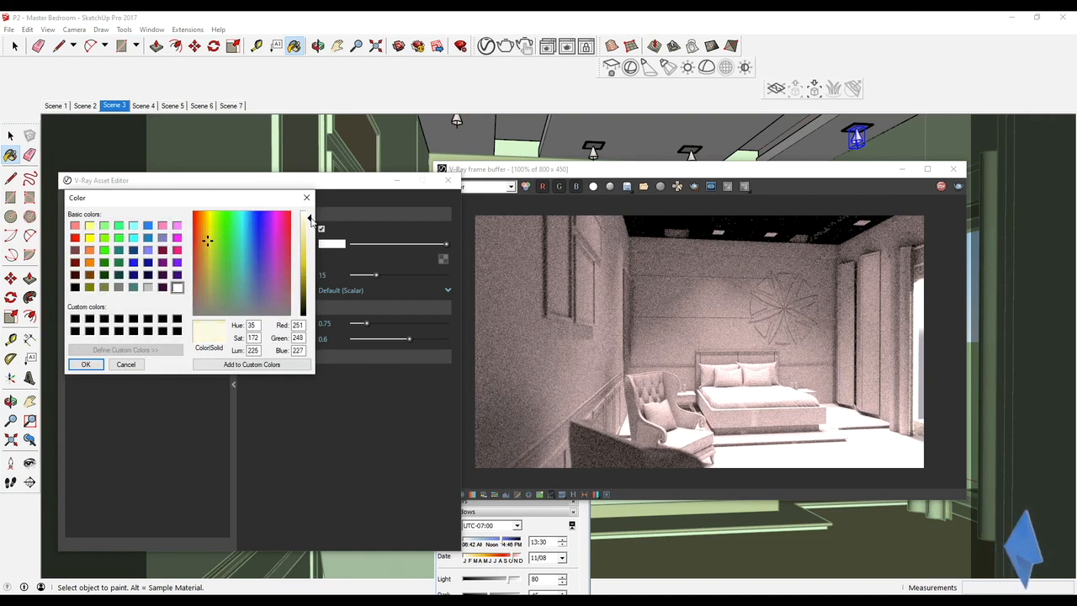
pyautogui.click(85, 365)
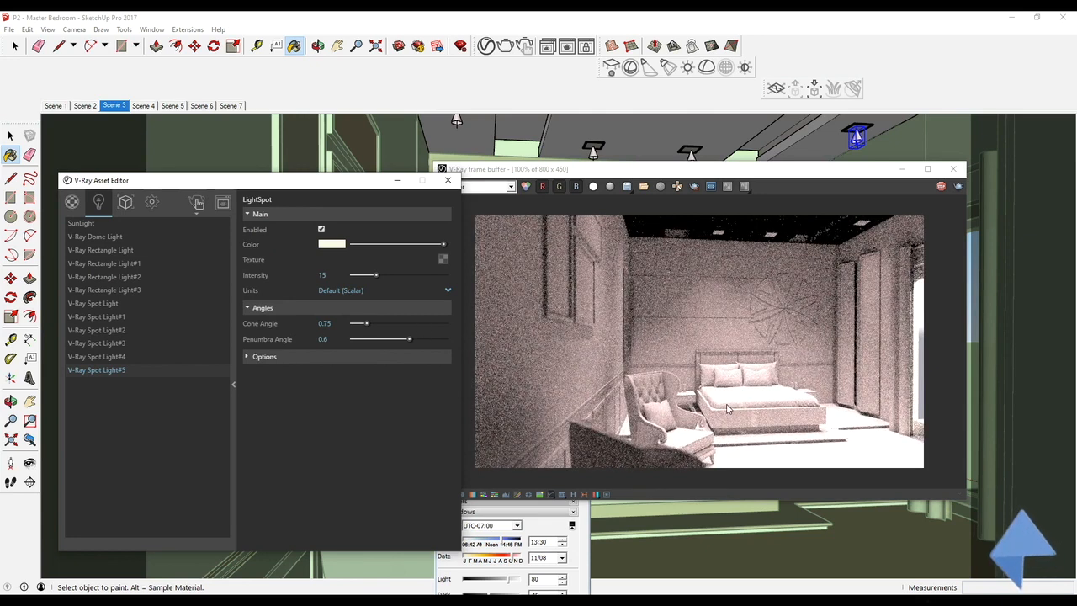
# Reduce the intensity of all six V-Ray spot lights, from Spot Light#5 back to Spot Light, to 10.
pyautogui.moveTo(365, 273); pyautogui.dragTo(301, 276)
pyautogui.write('1')
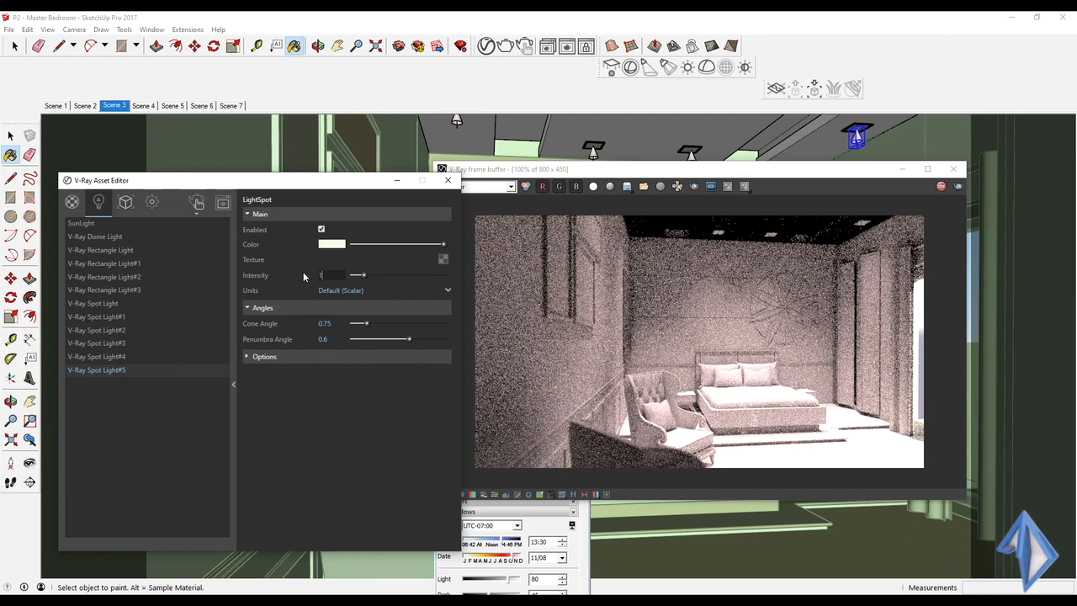
pyautogui.click(163, 356)
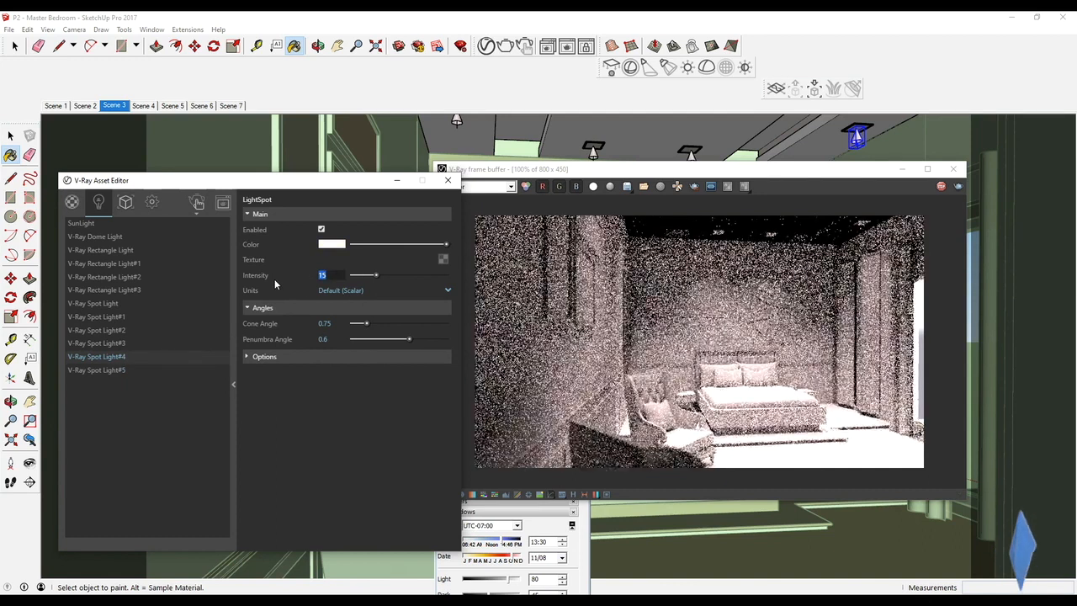
pyautogui.click(189, 342)
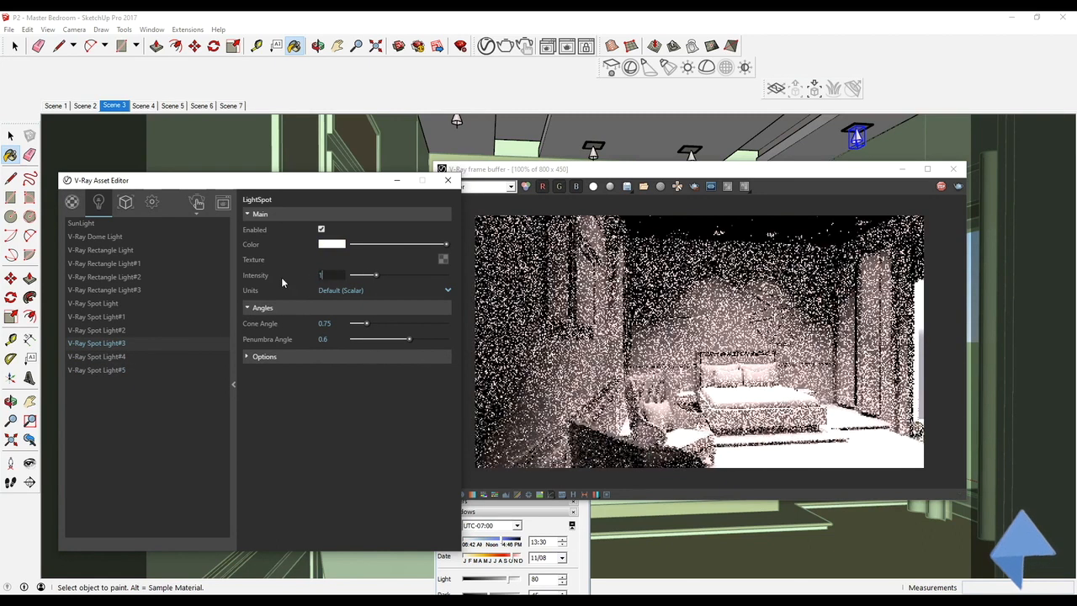
pyautogui.click(149, 330)
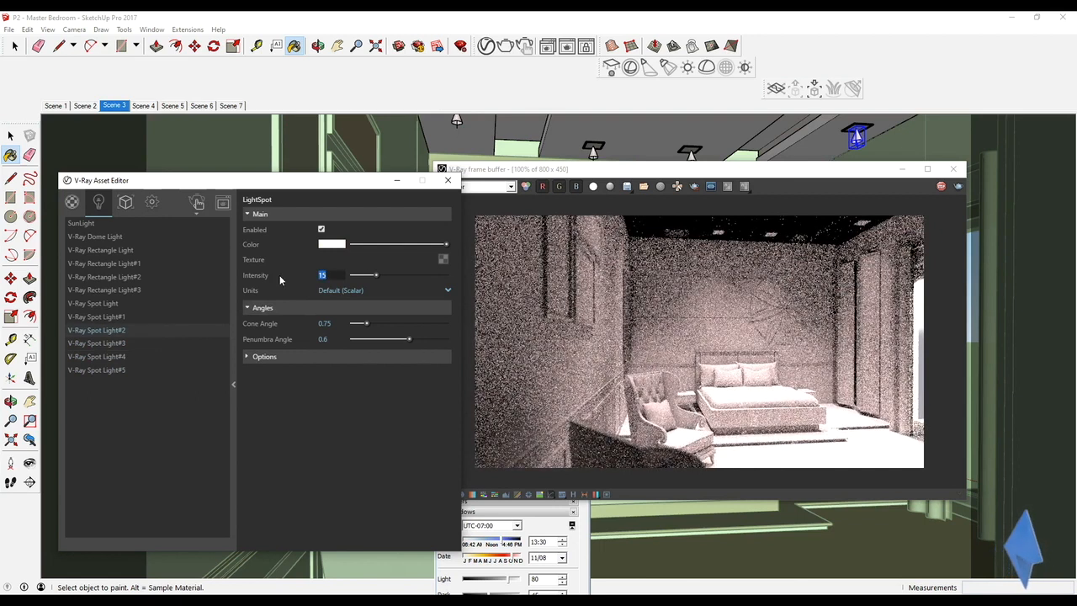
pyautogui.write('5')
pyautogui.click(153, 316)
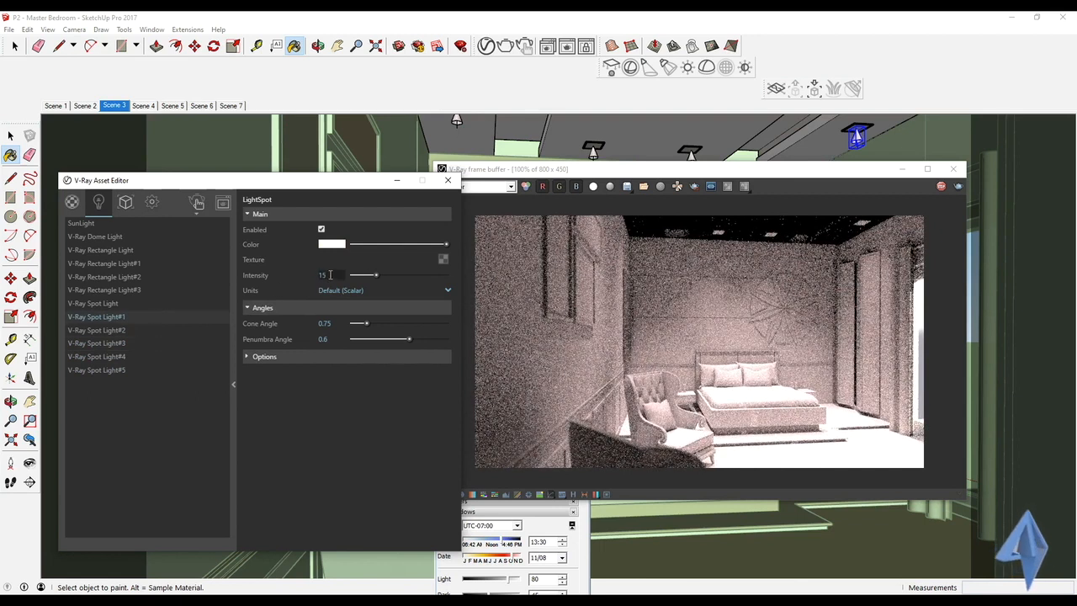
pyautogui.write('15')
pyautogui.click(135, 305)
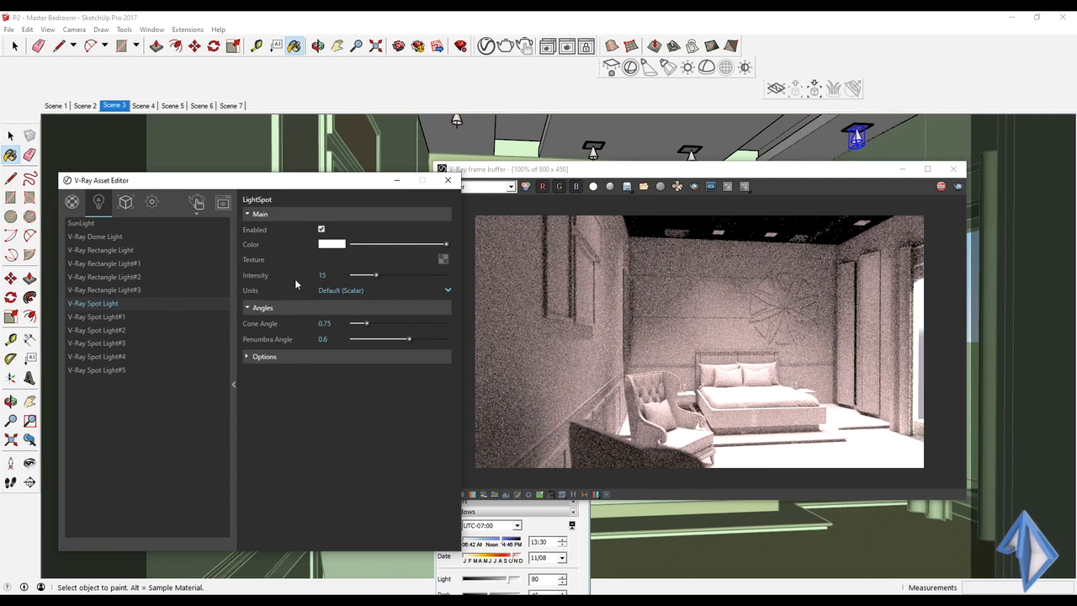
pyautogui.write('10')
pyautogui.click(341, 410)
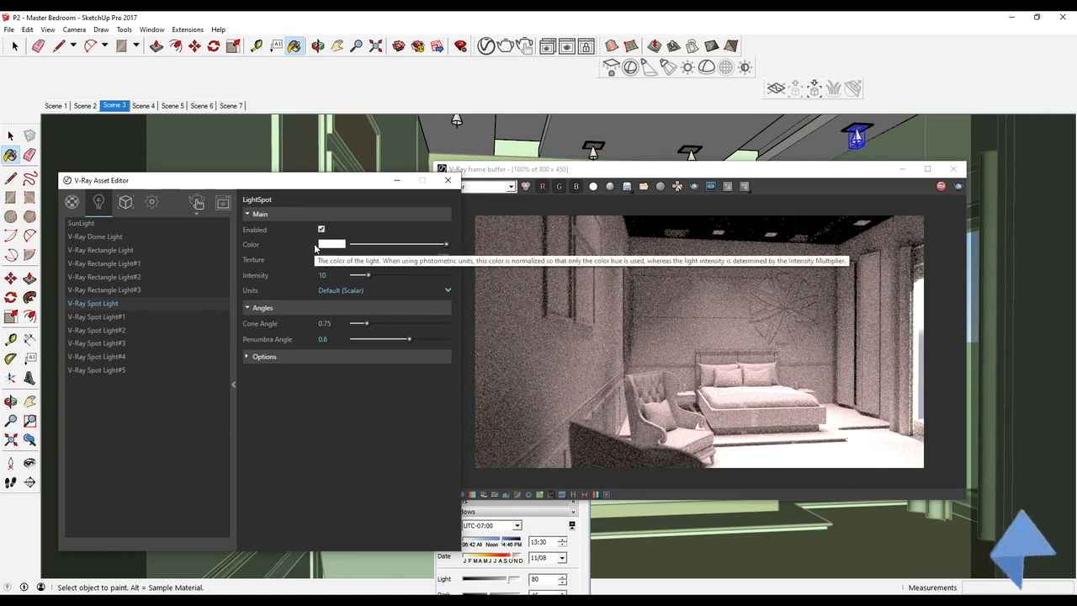
# Turn off Material Override in the render settings so the interactive render uses the real materials.
pyautogui.click(153, 204)
pyautogui.click(213, 414)
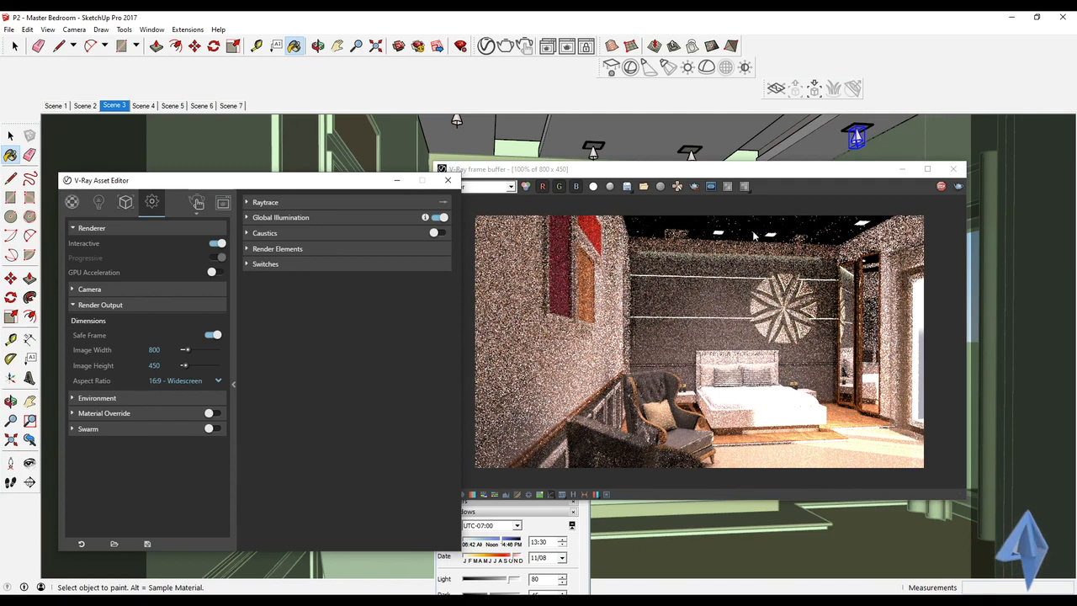
# Examine the ceiling lights, feature wall, bed and surrounding materials up close in the interactive render.
pyautogui.scroll(1, 860, 235)
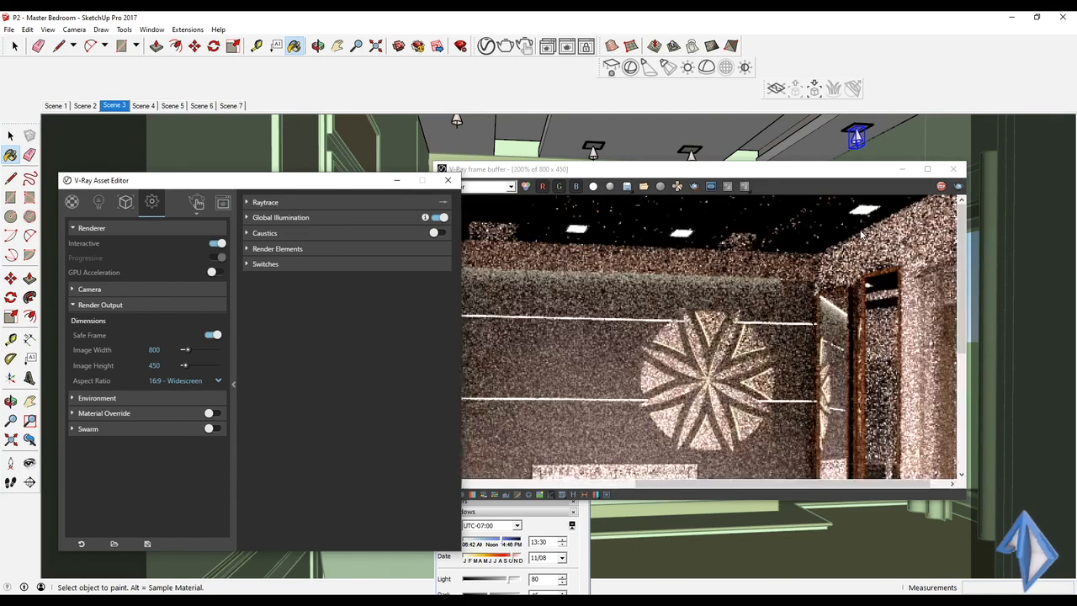
pyautogui.click(860, 236)
pyautogui.scroll(-1, 745, 242)
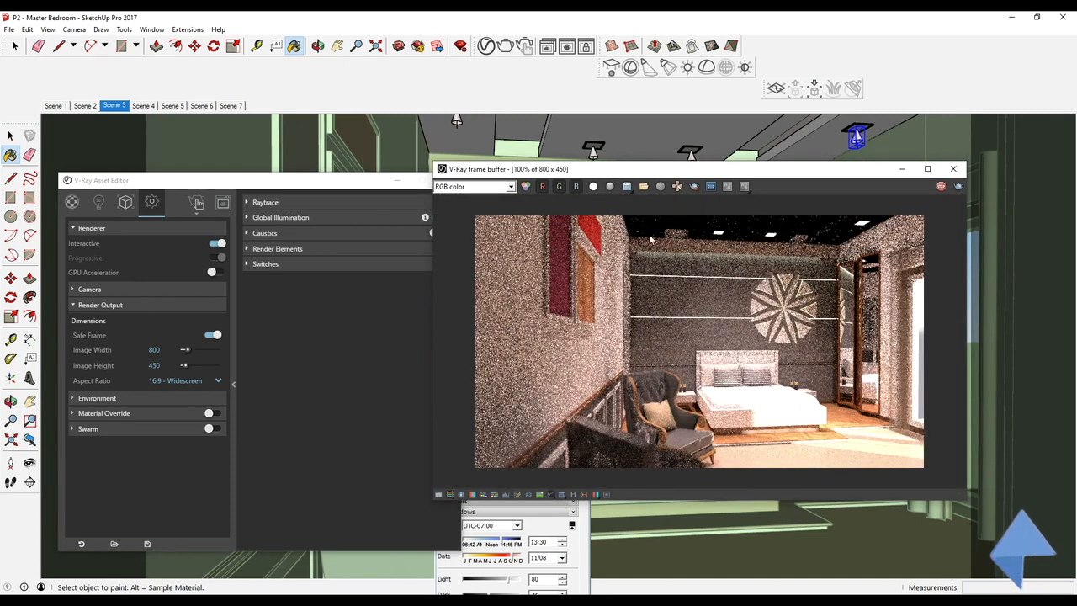
pyautogui.scroll(1, 674, 420)
pyautogui.moveTo(674, 420); pyautogui.dragTo(615, 379, button='middle')
pyautogui.moveTo(775, 377); pyautogui.dragTo(660, 369, button='middle')
pyautogui.moveTo(783, 349)
pyautogui.mouseDown(button='middle')
pyautogui.moveTo(758, 430)
pyautogui.moveTo(771, 415)
pyautogui.moveTo(772, 426)
pyautogui.mouseUp(button='middle')
pyautogui.moveTo(730, 337); pyautogui.dragTo(753, 385, button='middle')
pyautogui.moveTo(721, 285); pyautogui.dragTo(760, 288, button='middle')
pyautogui.moveTo(678, 277); pyautogui.dragTo(806, 280, button='middle')
pyautogui.scroll(1, 789, 294)
pyautogui.scroll(-2, 698, 282)
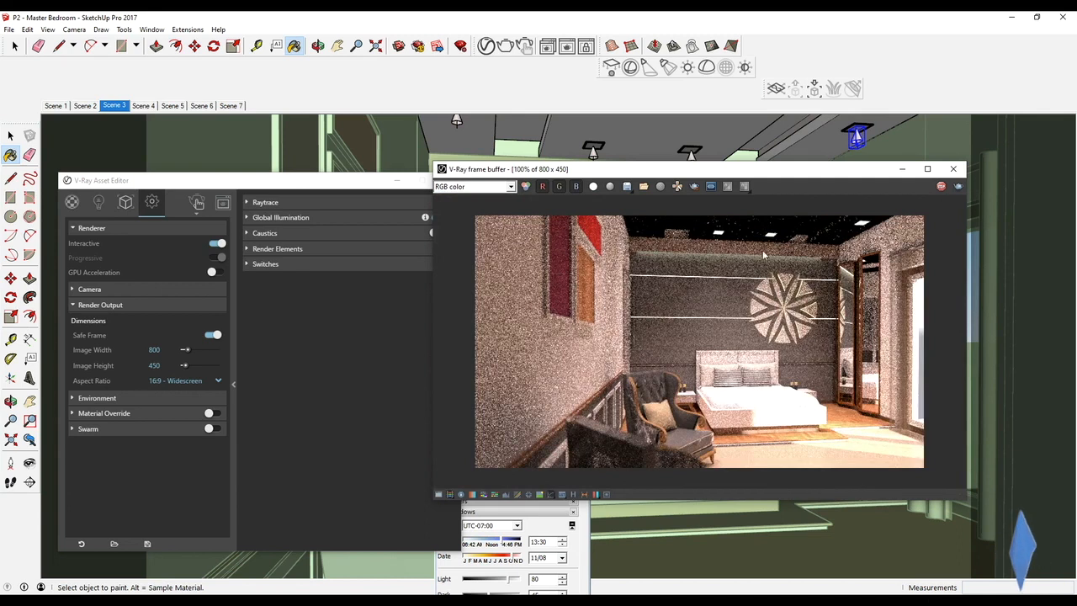
# Sample the ceiling's white Color M00 material and lower its IOR to 1.75.
pyautogui.click(11, 156)
pyautogui.keyDown('alt'); pyautogui.click(433, 137); pyautogui.keyUp('alt')
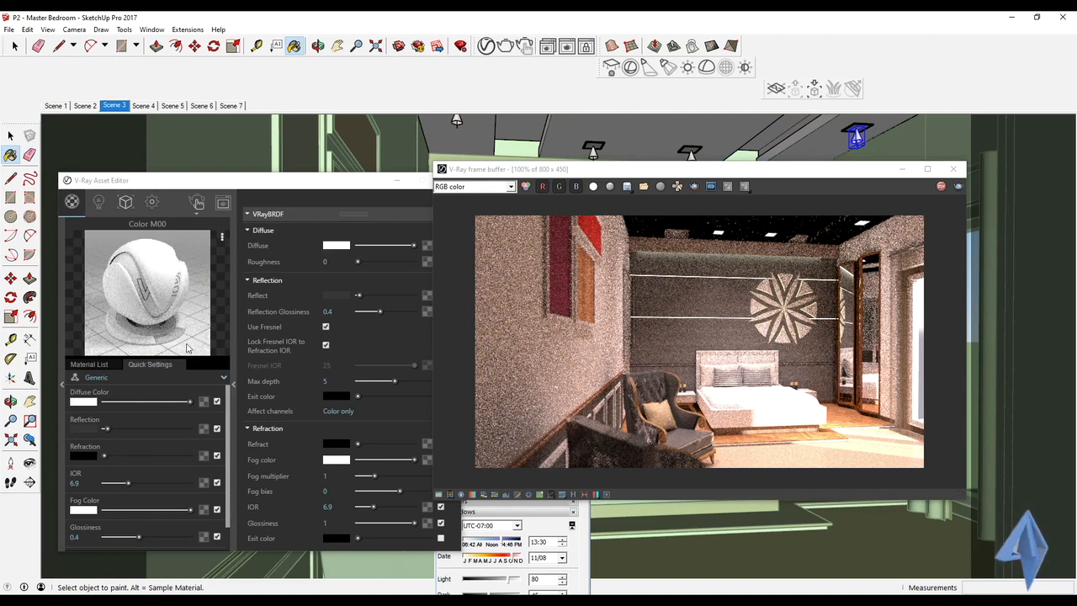
pyautogui.moveTo(105, 456); pyautogui.dragTo(89, 461)
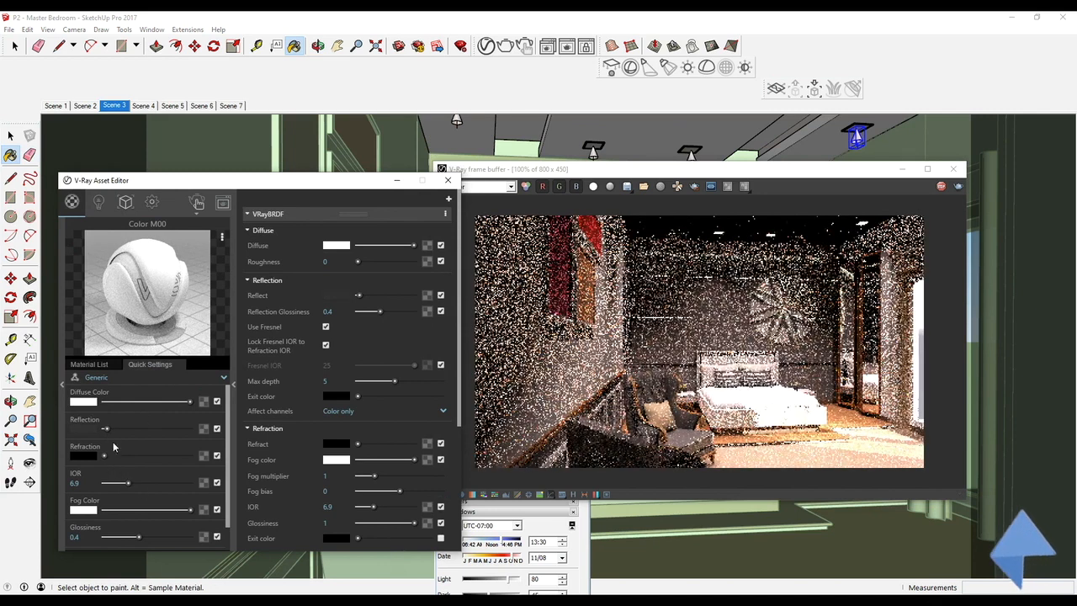
pyautogui.moveTo(128, 483); pyautogui.dragTo(114, 487)
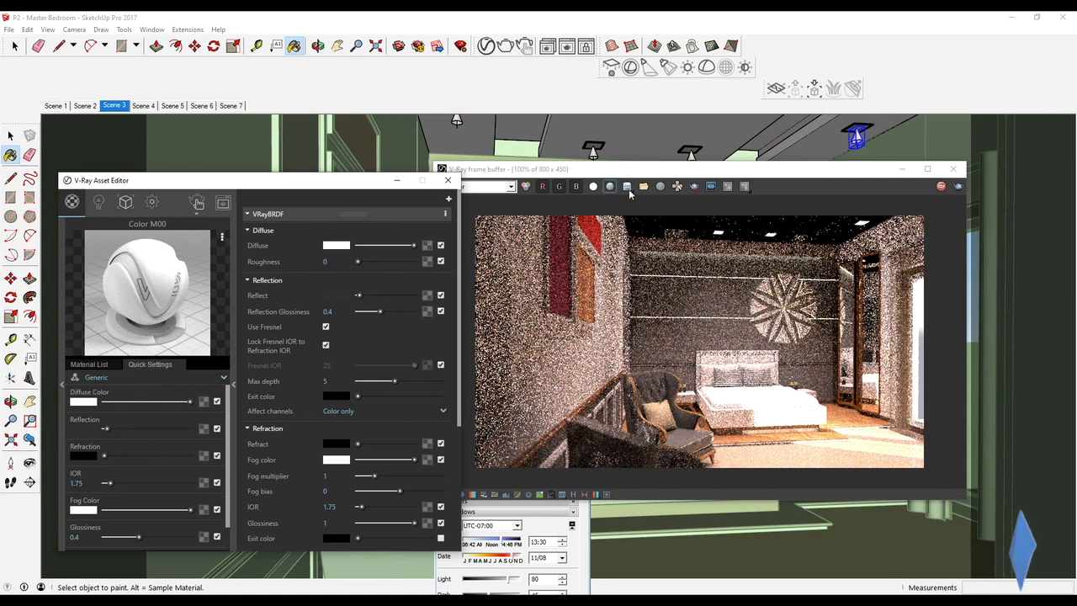
# Paint the ceiling face with the light grey Color M02 from the Colors material library.
pyautogui.click(10, 155)
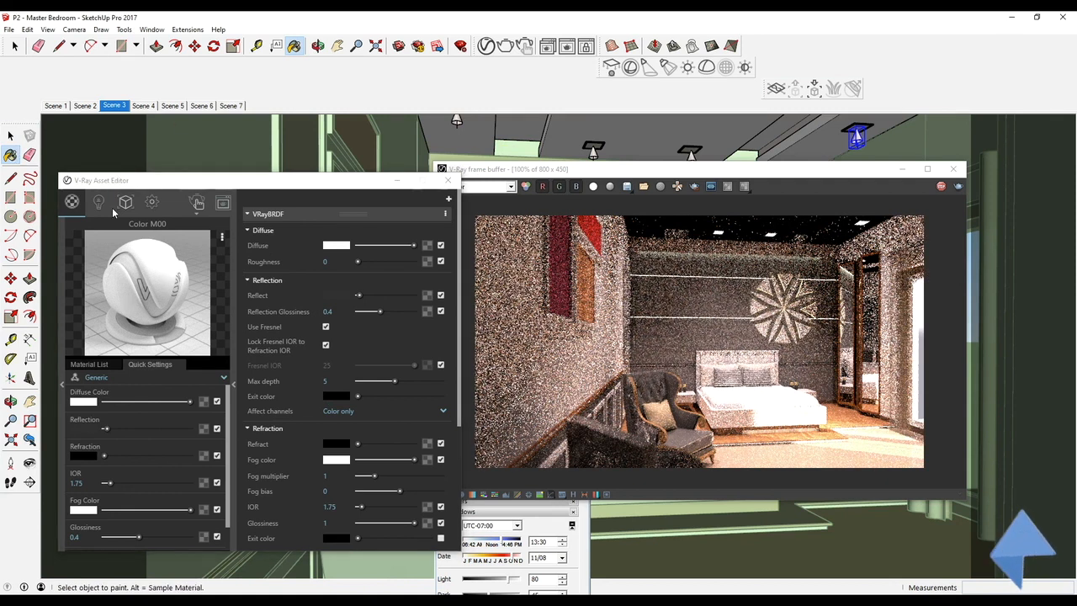
pyautogui.moveTo(552, 170); pyautogui.dragTo(760, 159)
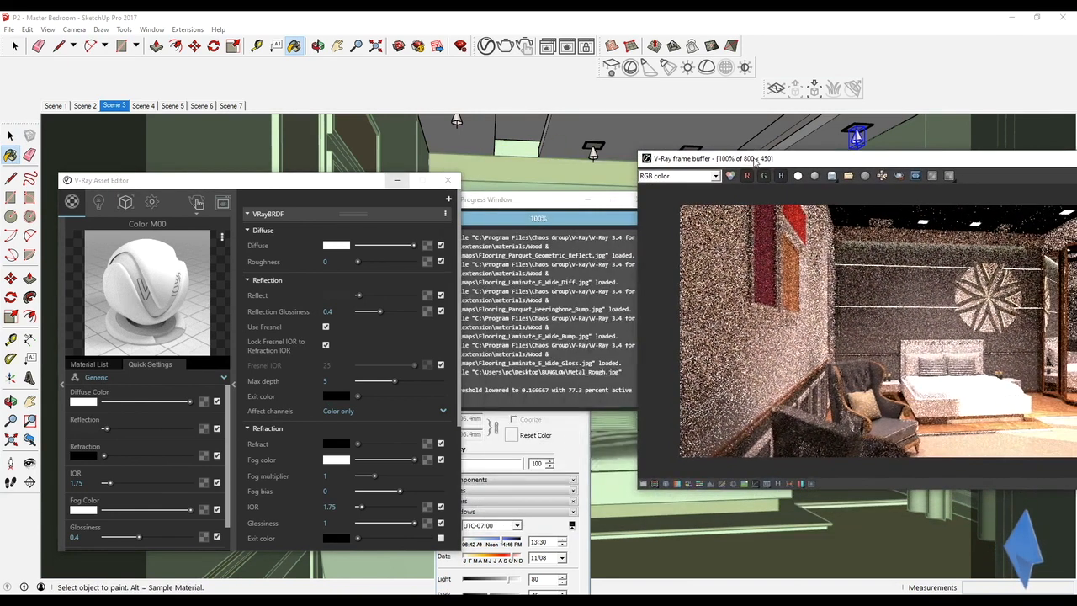
pyautogui.moveTo(577, 195); pyautogui.dragTo(291, 103)
pyautogui.moveTo(521, 212); pyautogui.dragTo(597, 152)
pyautogui.click(524, 230)
pyautogui.click(593, 246)
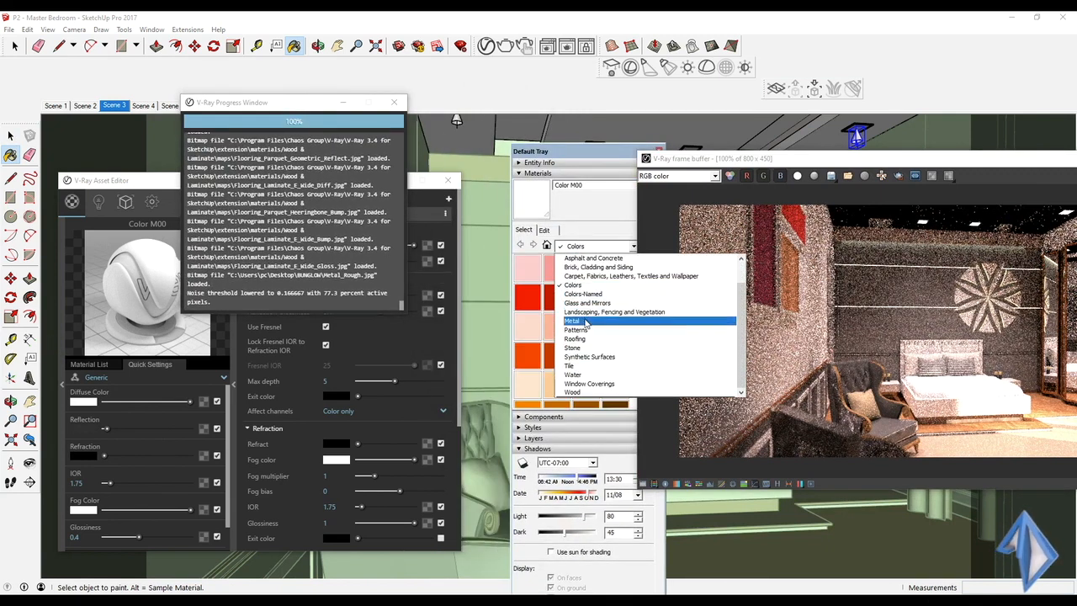
pyautogui.click(589, 291)
pyautogui.scroll(-15, 584, 341)
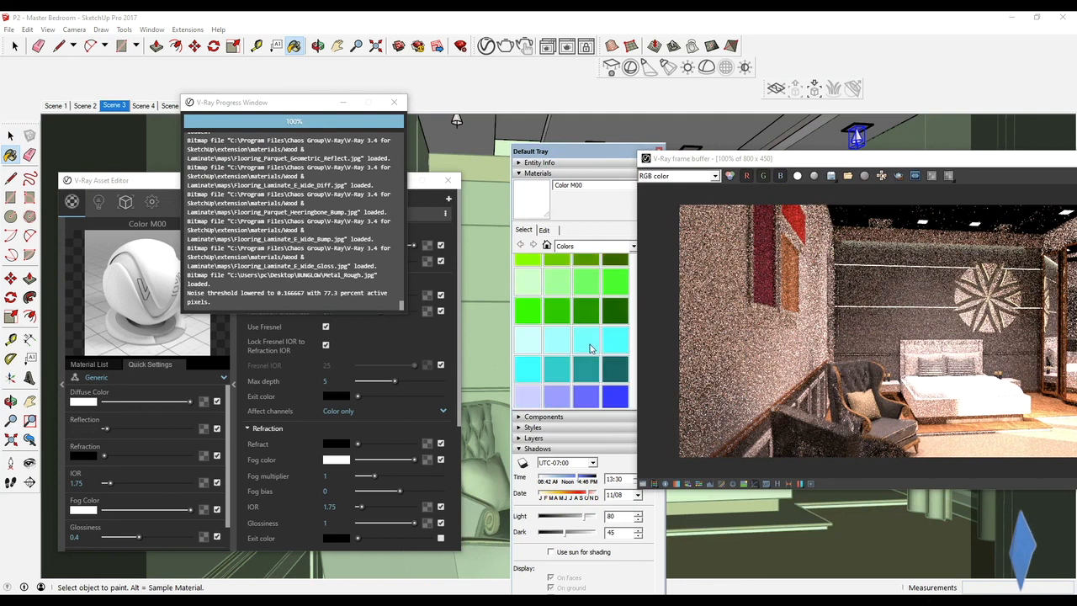
pyautogui.scroll(3, 578, 315)
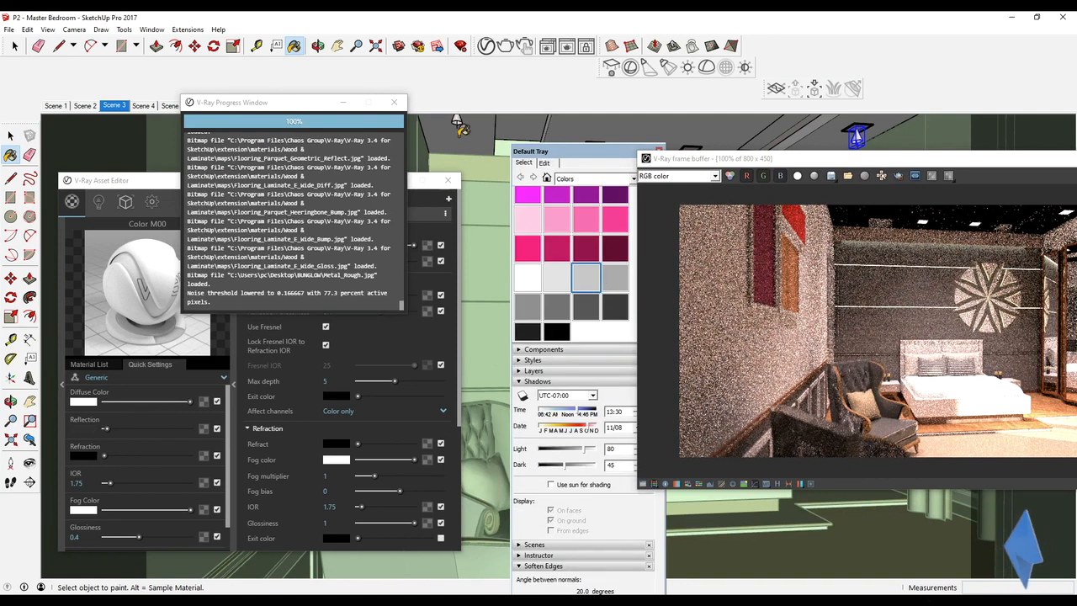
pyautogui.click(11, 138)
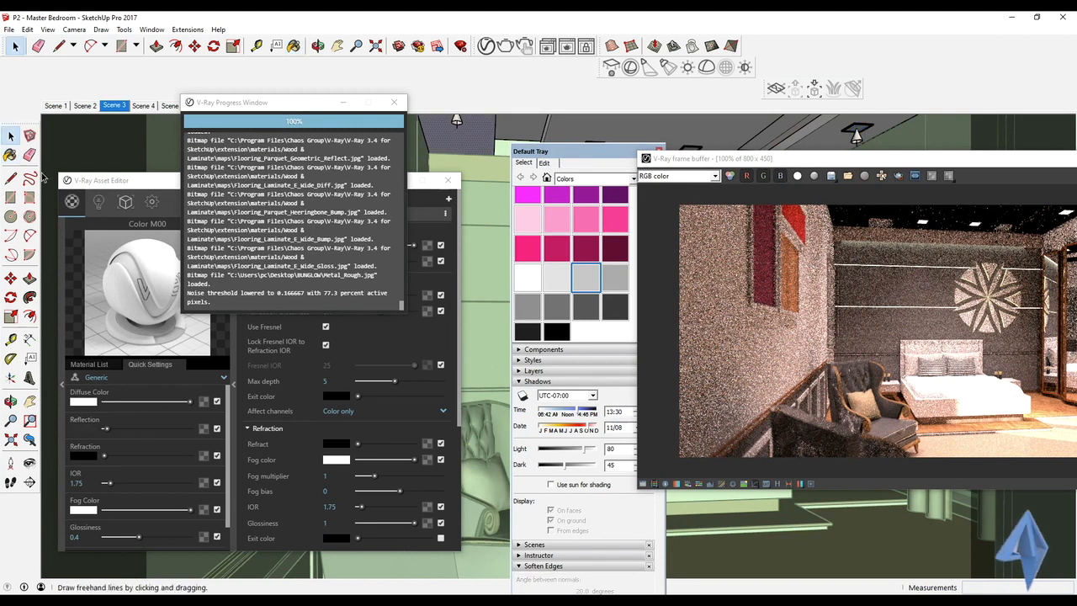
pyautogui.click(559, 250)
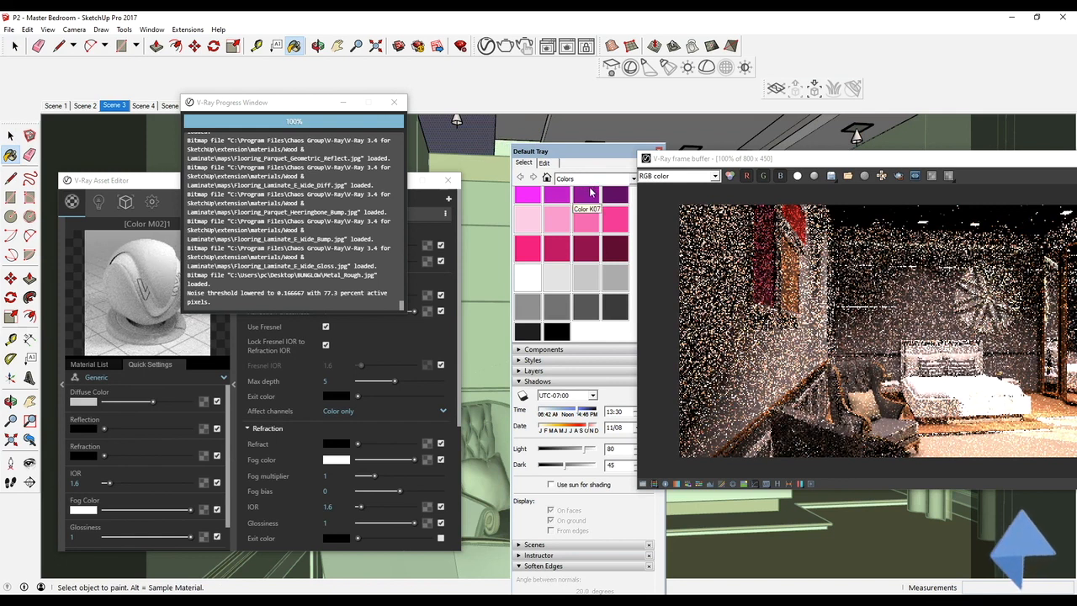
# Check the repainted ceiling in the interactive render and clear the progress window out of the way.
pyautogui.moveTo(862, 158); pyautogui.dragTo(625, 145)
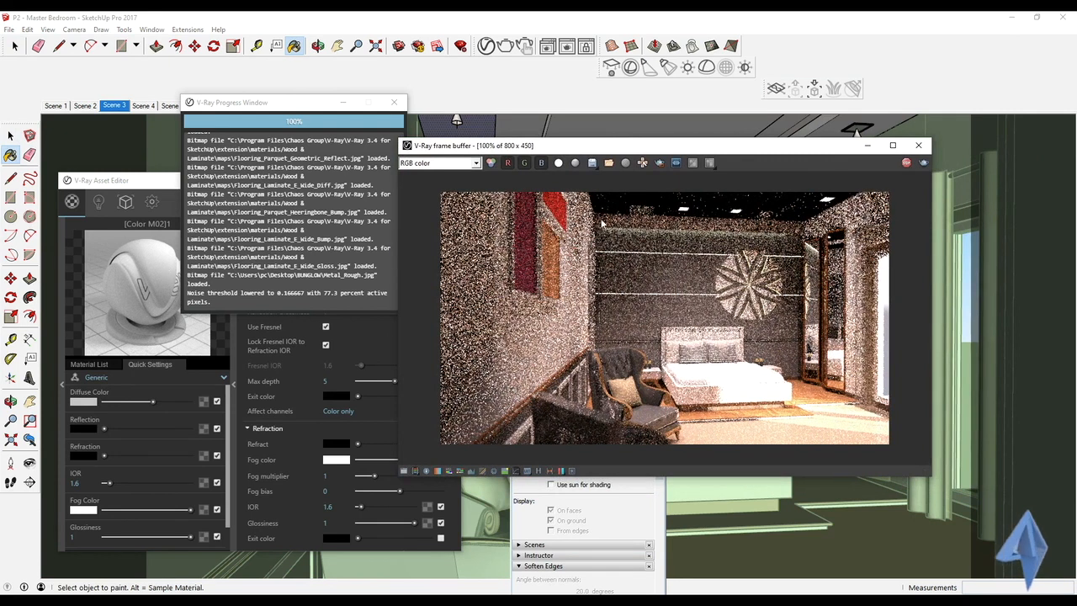
pyautogui.scroll(1, 656, 229)
pyautogui.scroll(-1, 690, 235)
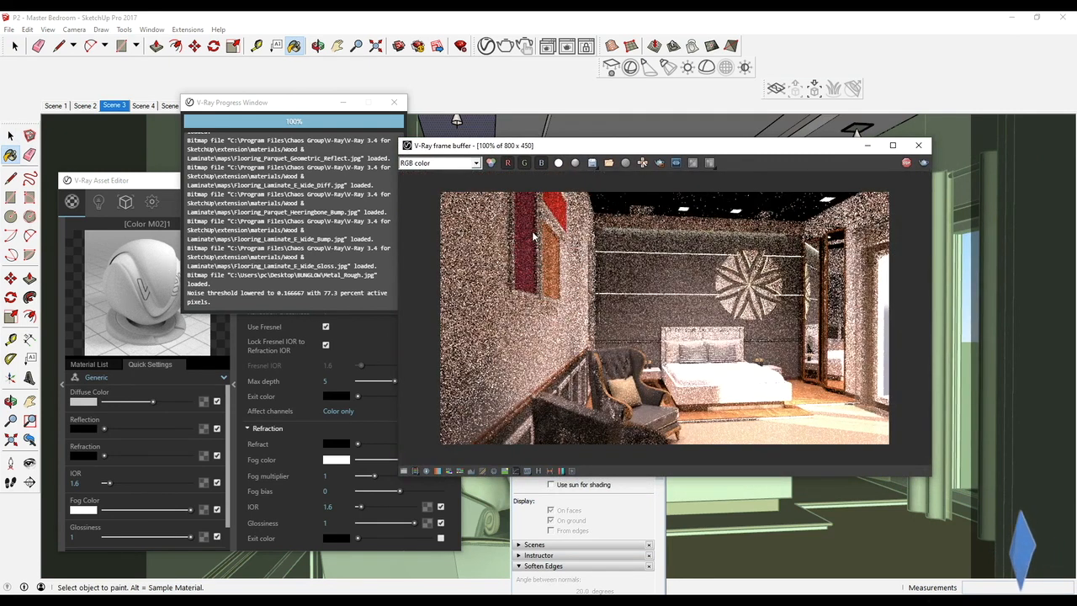
pyautogui.moveTo(315, 121); pyautogui.dragTo(304, 243)
pyautogui.click(343, 224)
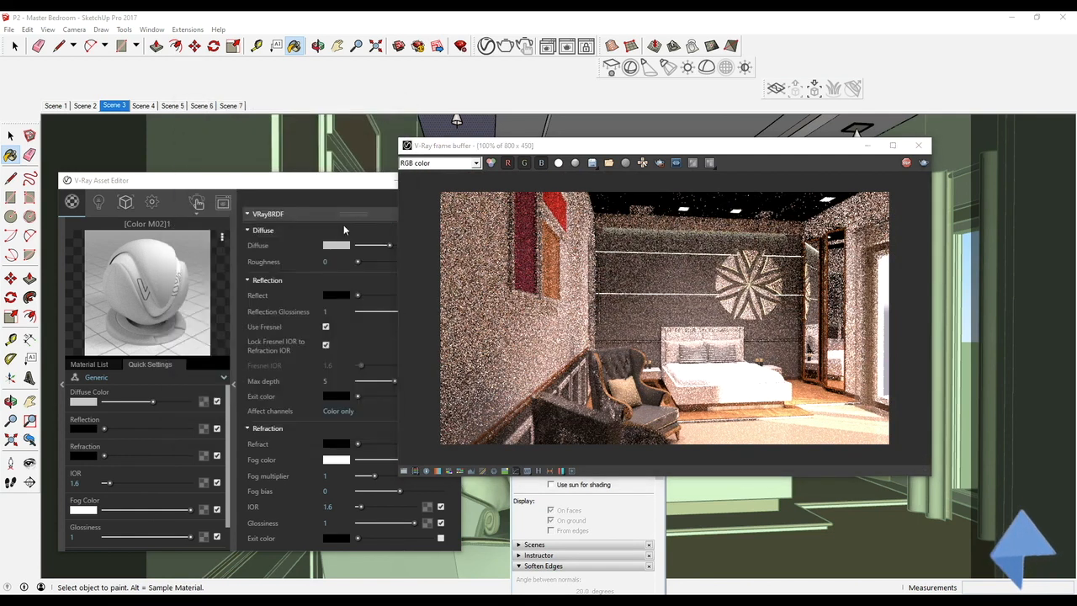
# Darken the SunLight's filter color slightly in the V-Ray light settings.
pyautogui.click(125, 203)
pyautogui.click(98, 203)
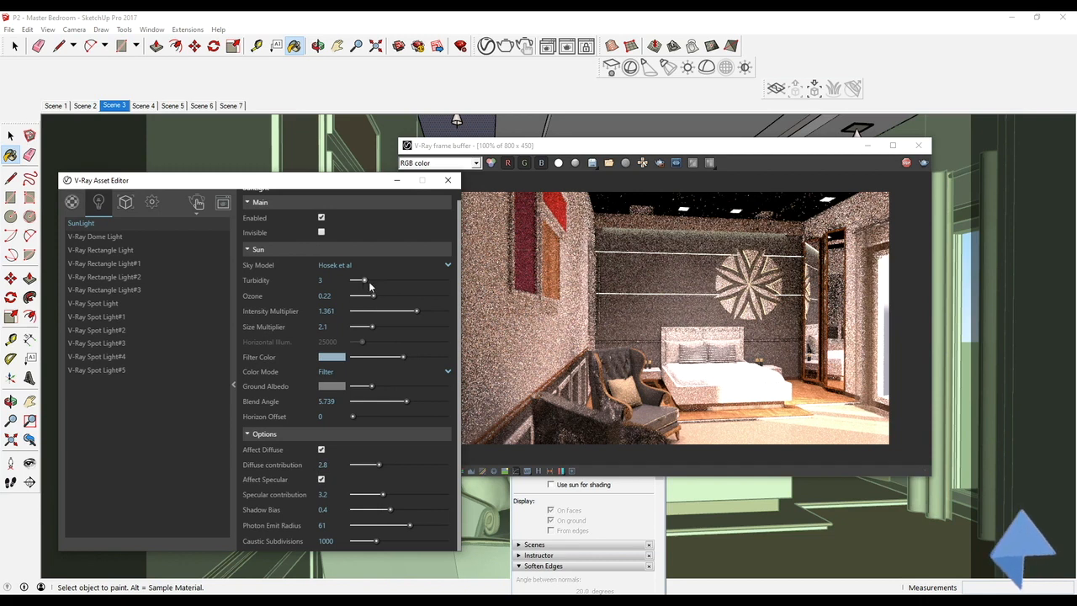
pyautogui.moveTo(413, 361); pyautogui.dragTo(404, 364)
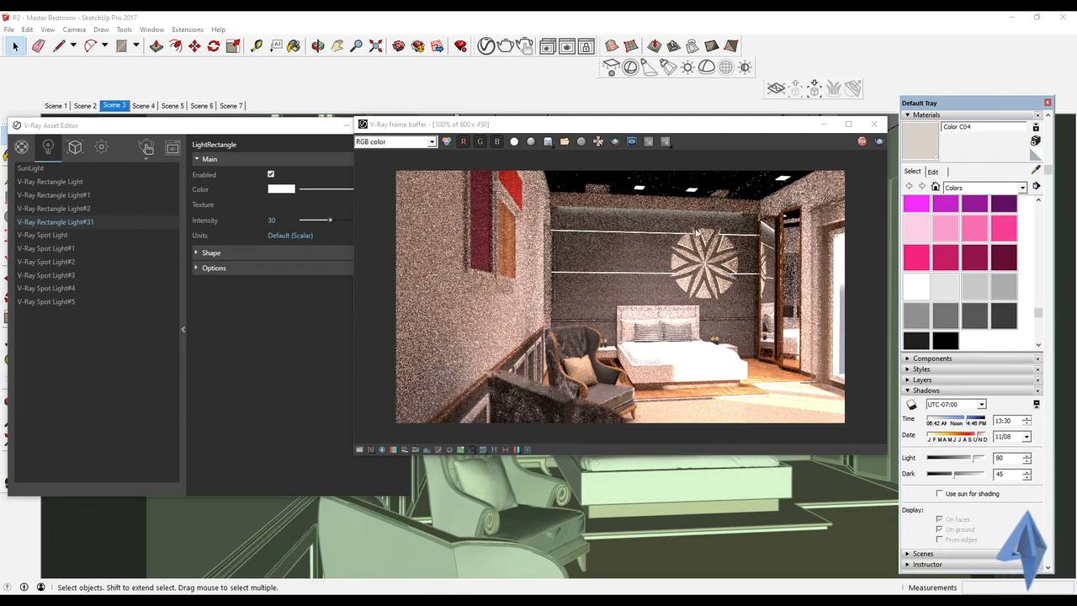
# Examine the ceiling lights and the feature wall up close in the updated render.
pyautogui.scroll(2, 734, 194)
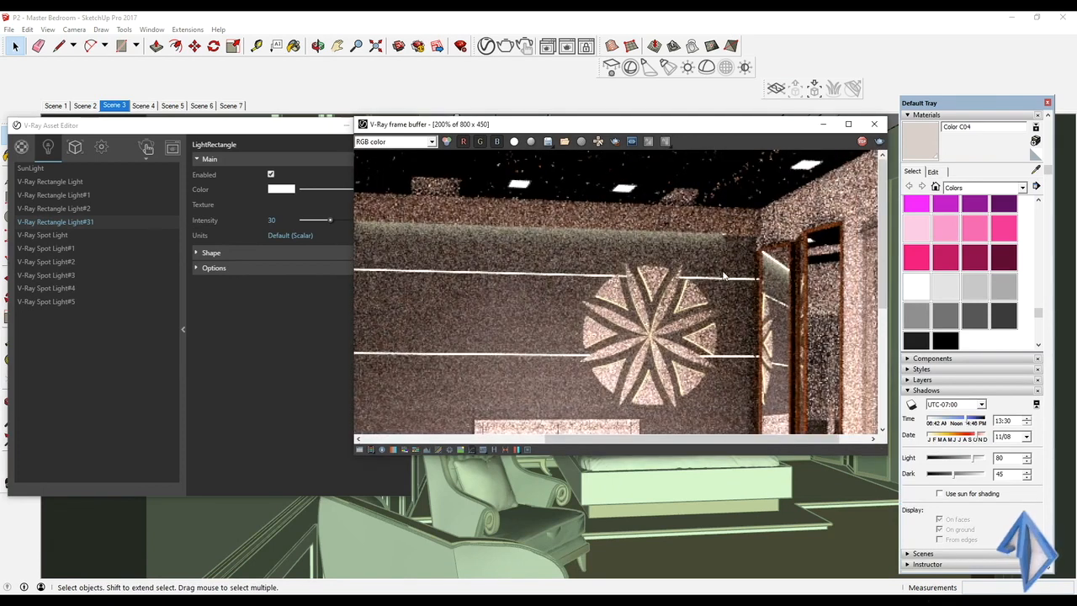
pyautogui.moveTo(753, 199); pyautogui.dragTo(709, 200, button='middle')
pyautogui.scroll(-3, 699, 216)
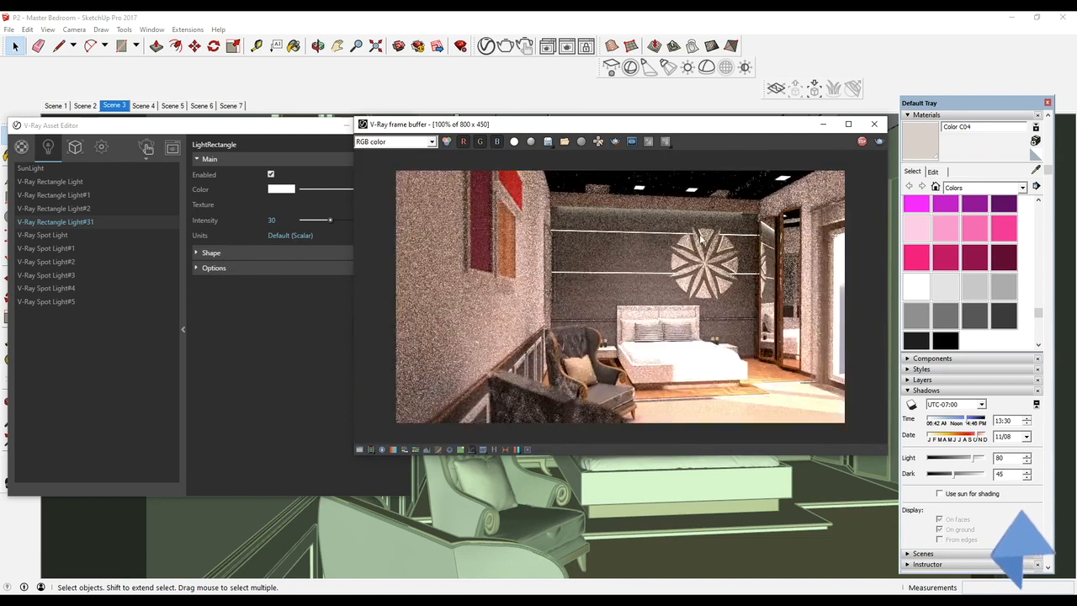
pyautogui.scroll(1, 715, 227)
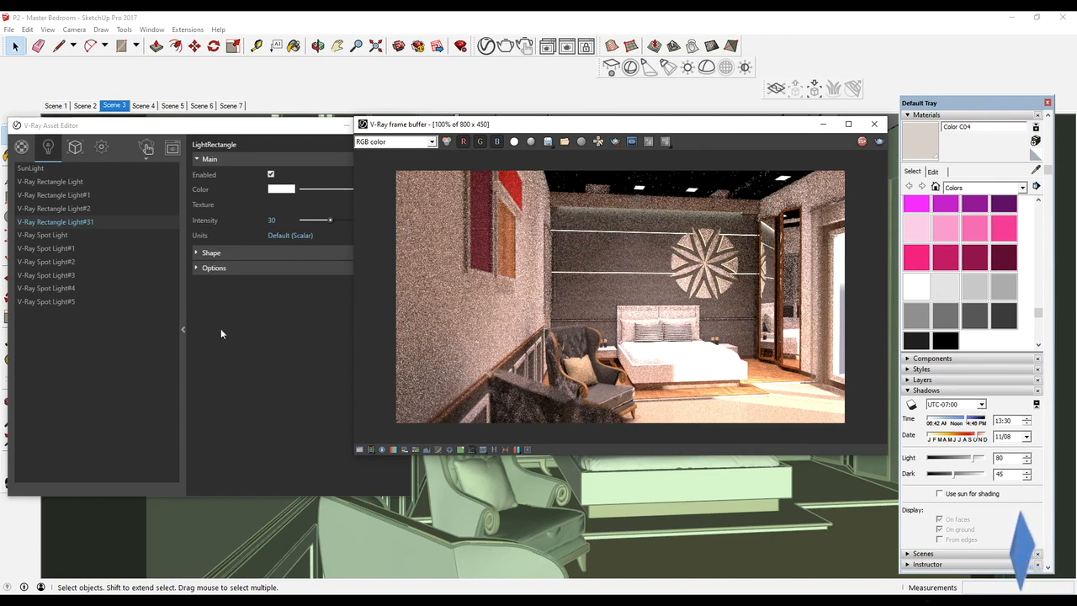
# Set the shadow time to 14:22, with the light value at 88 and the dark value at 79.
pyautogui.click(181, 330)
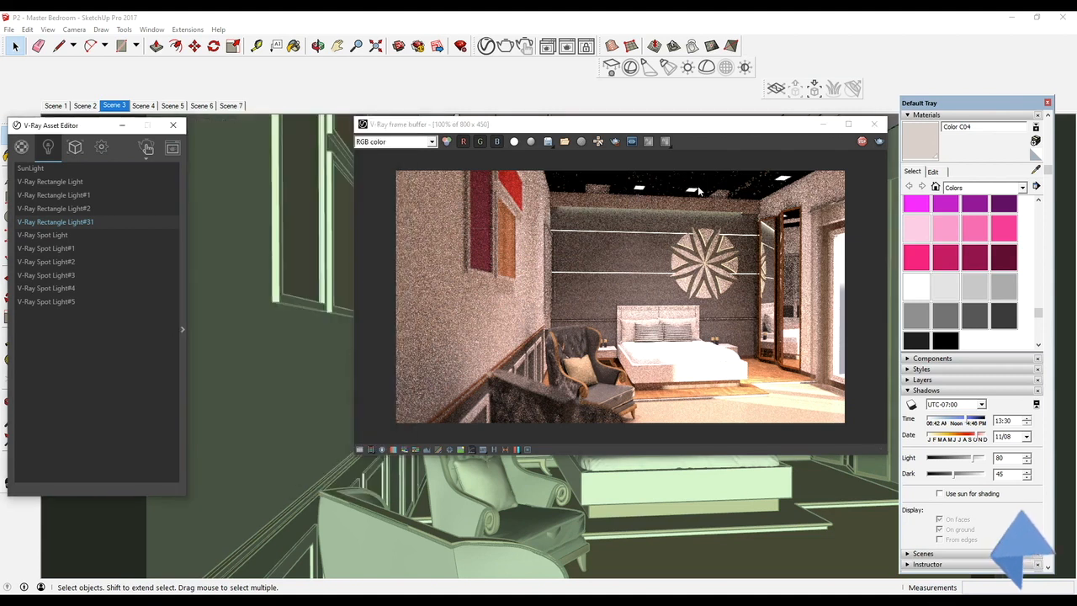
pyautogui.moveTo(678, 131); pyautogui.dragTo(622, 131)
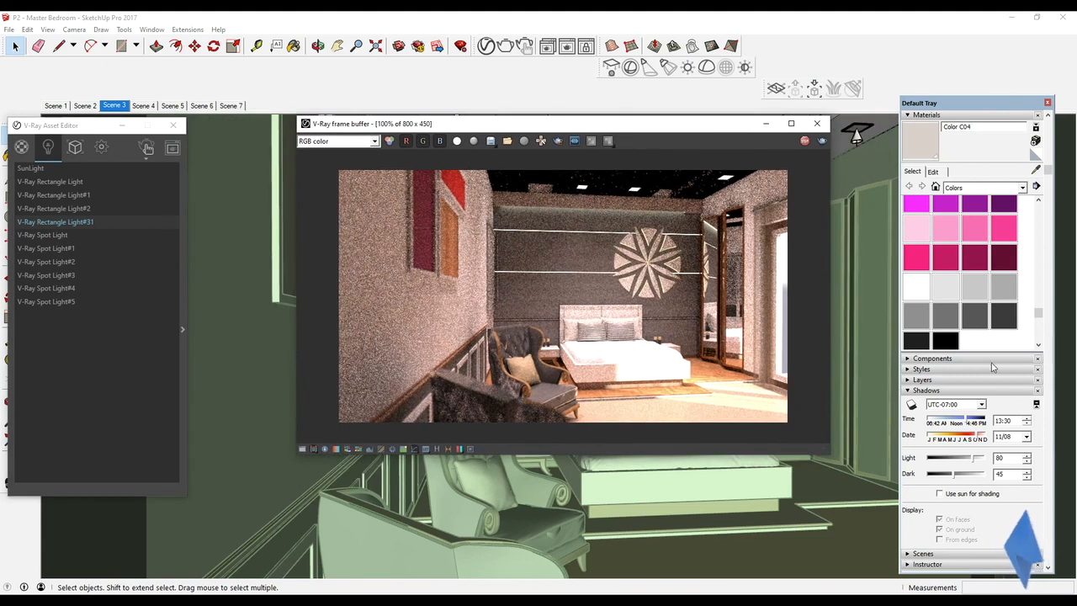
pyautogui.moveTo(969, 422); pyautogui.dragTo(966, 424)
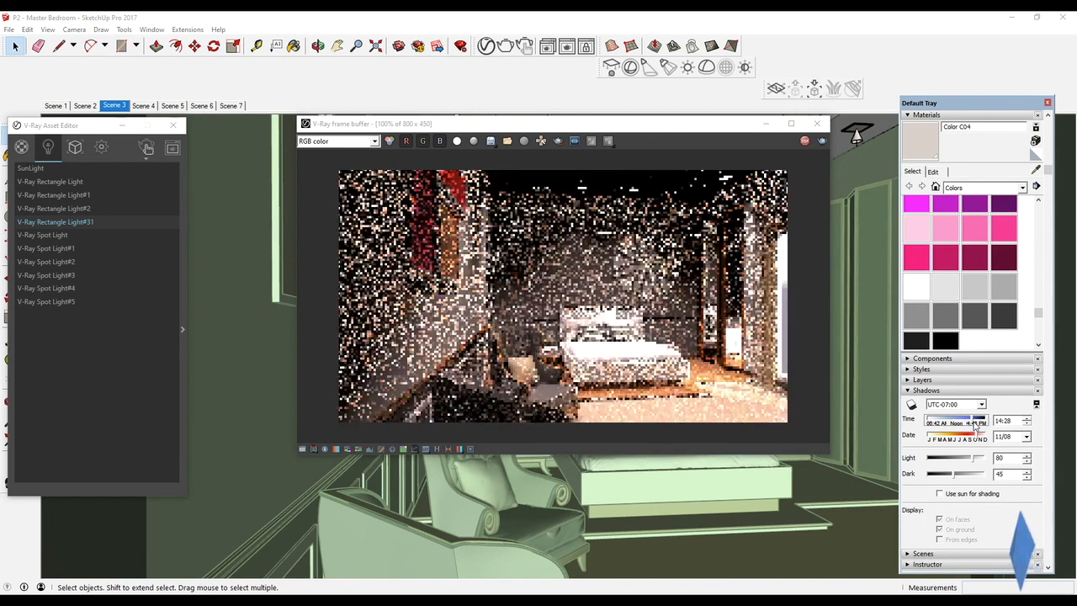
pyautogui.click(963, 461)
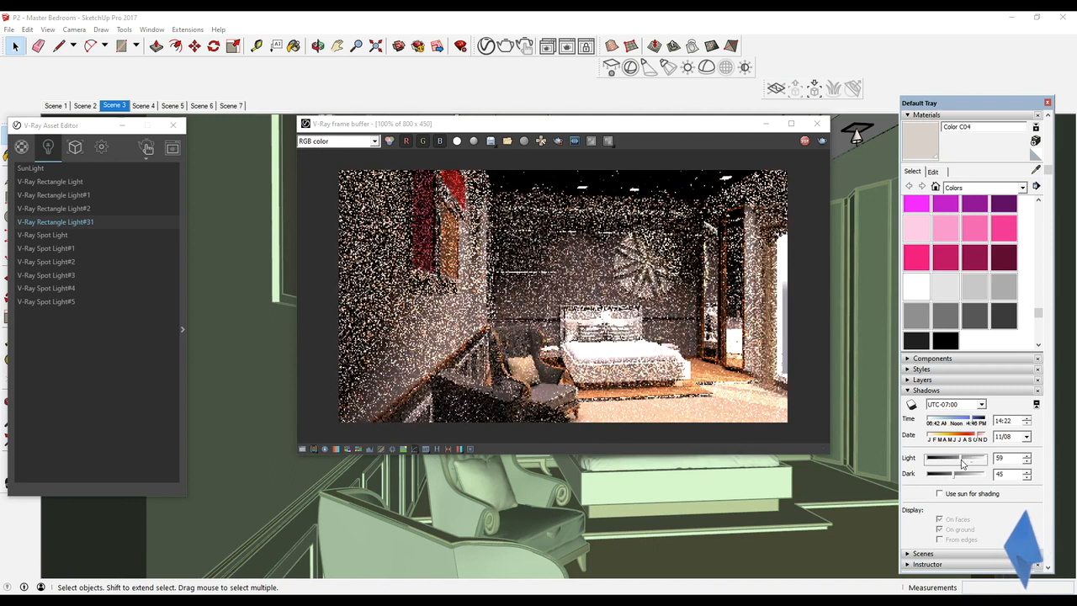
pyautogui.moveTo(974, 465); pyautogui.dragTo(974, 479)
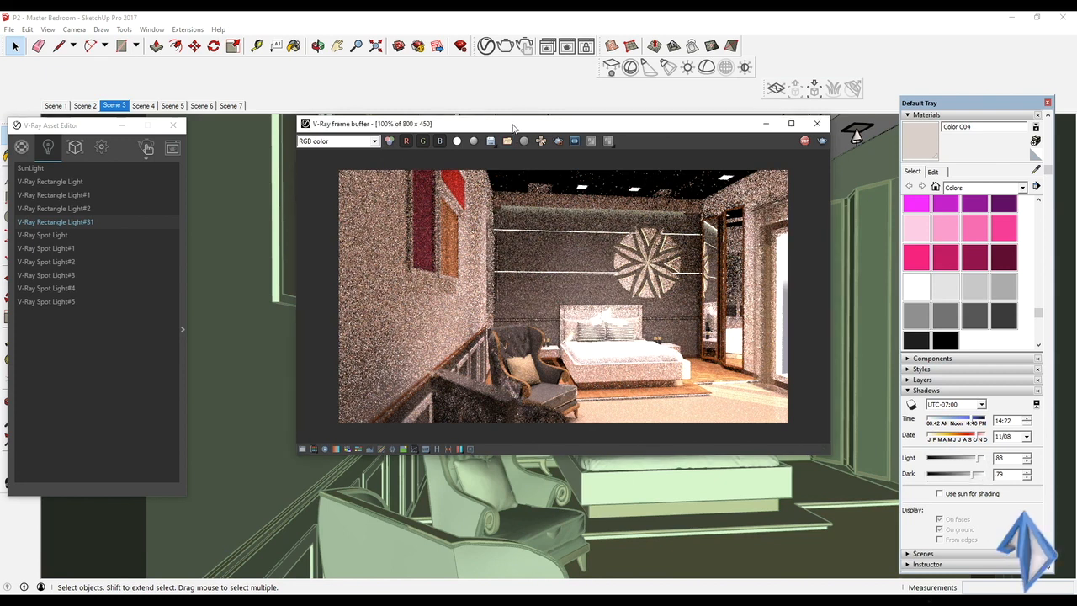
# Draw a new V-Ray rectangle light along one side of the recessed ceiling channel leading to the feature wall.
pyautogui.moveTo(513, 127); pyautogui.dragTo(507, 151)
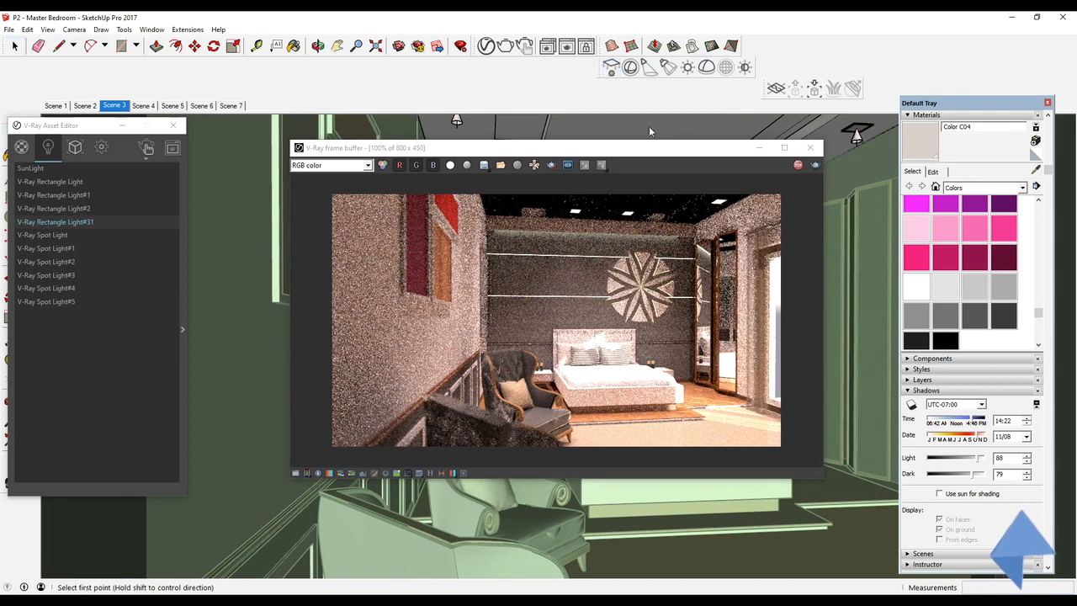
pyautogui.moveTo(598, 153); pyautogui.dragTo(485, 186)
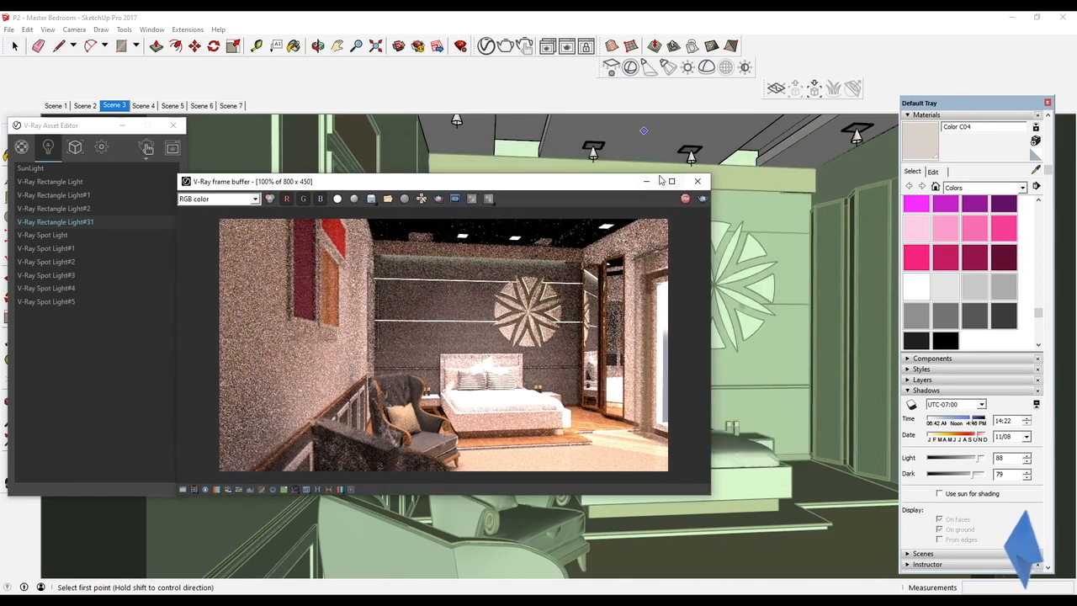
pyautogui.scroll(6, 802, 163)
pyautogui.moveTo(794, 151)
pyautogui.mouseDown(button='middle')
pyautogui.moveTo(631, 246)
pyautogui.moveTo(655, 227)
pyautogui.mouseUp(button='middle')
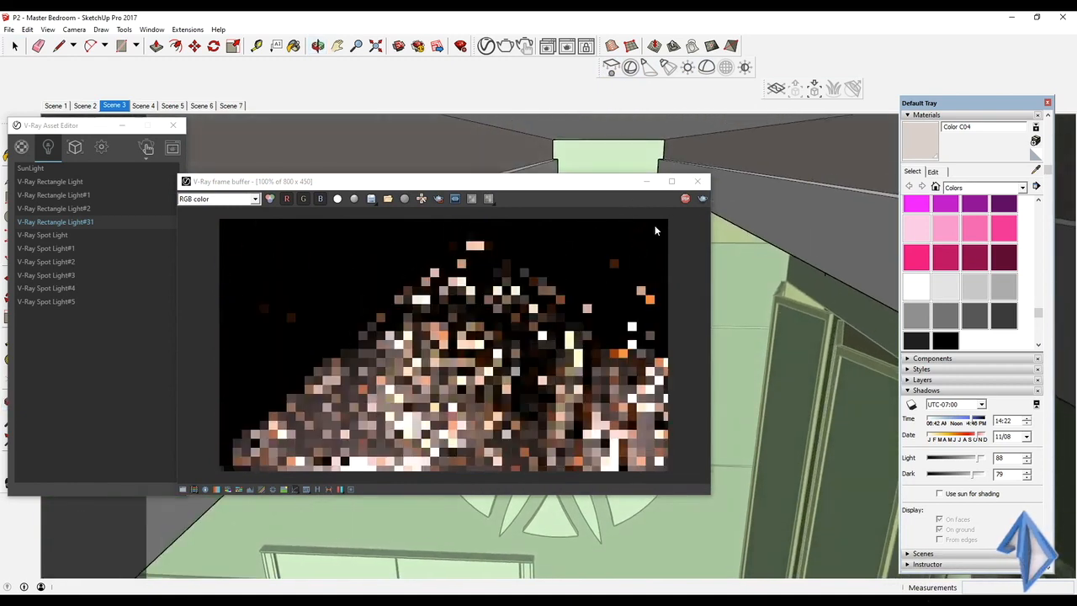
pyautogui.scroll(3, 672, 150)
pyautogui.click(612, 70)
pyautogui.scroll(2, 664, 138)
pyautogui.moveTo(665, 137)
pyautogui.mouseDown(button='middle')
pyautogui.moveTo(688, 142)
pyautogui.moveTo(677, 176)
pyautogui.moveTo(681, 151)
pyautogui.mouseUp(button='middle')
pyautogui.moveTo(748, 163)
pyautogui.mouseDown(button='middle')
pyautogui.moveTo(839, 210)
pyautogui.moveTo(918, 216)
pyautogui.moveTo(900, 211)
pyautogui.moveTo(935, 186)
pyautogui.moveTo(772, 303)
pyautogui.moveTo(766, 289)
pyautogui.moveTo(666, 252)
pyautogui.moveTo(652, 231)
pyautogui.mouseUp(button='middle')
pyautogui.moveTo(751, 245)
pyautogui.mouseDown(button='middle')
pyautogui.moveTo(858, 269)
pyautogui.moveTo(759, 276)
pyautogui.moveTo(769, 264)
pyautogui.moveTo(791, 284)
pyautogui.moveTo(704, 289)
pyautogui.moveTo(772, 226)
pyautogui.moveTo(516, 240)
pyautogui.moveTo(878, 216)
pyautogui.moveTo(721, 228)
pyautogui.moveTo(770, 170)
pyautogui.moveTo(718, 186)
pyautogui.moveTo(904, 202)
pyautogui.moveTo(772, 228)
pyautogui.mouseUp(button='middle')
pyautogui.scroll(1, 412, 230)
pyautogui.moveTo(892, 229)
pyautogui.mouseDown(button='middle')
pyautogui.moveTo(714, 211)
pyautogui.moveTo(771, 179)
pyautogui.moveTo(738, 237)
pyautogui.moveTo(799, 263)
pyautogui.mouseUp(button='middle')
pyautogui.moveTo(573, 183); pyautogui.dragTo(730, 411)
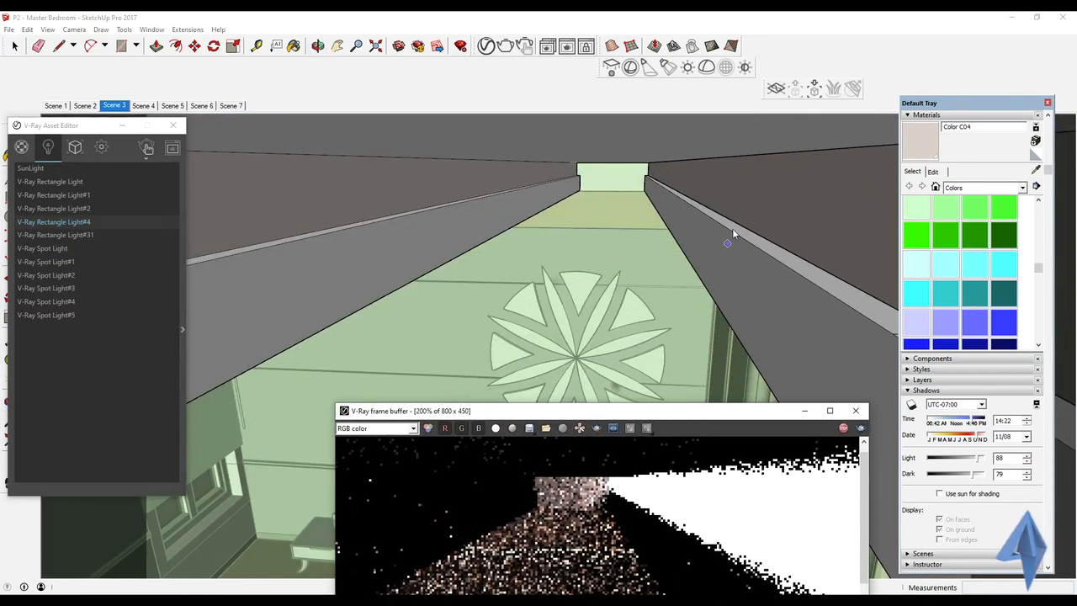
# Copy the new rectangle light about 0.55 m across to the endpoint on the opposite edge of the ceiling channel.
pyautogui.moveTo(58, 126); pyautogui.dragTo(176, 125)
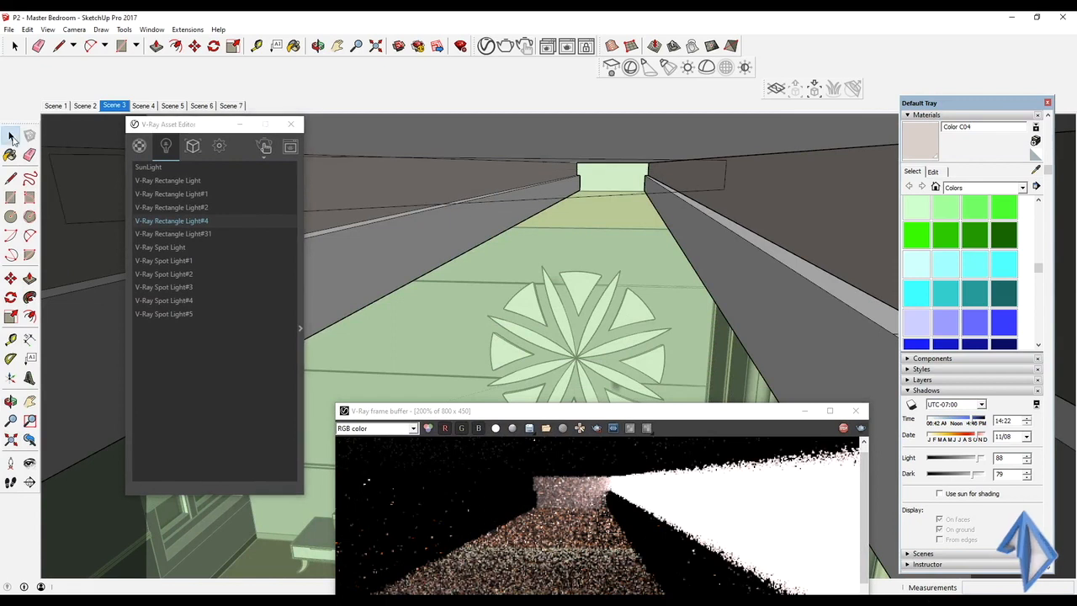
pyautogui.click(10, 137)
pyautogui.moveTo(756, 202); pyautogui.dragTo(713, 195, button='middle')
pyautogui.scroll(4, 508, 179)
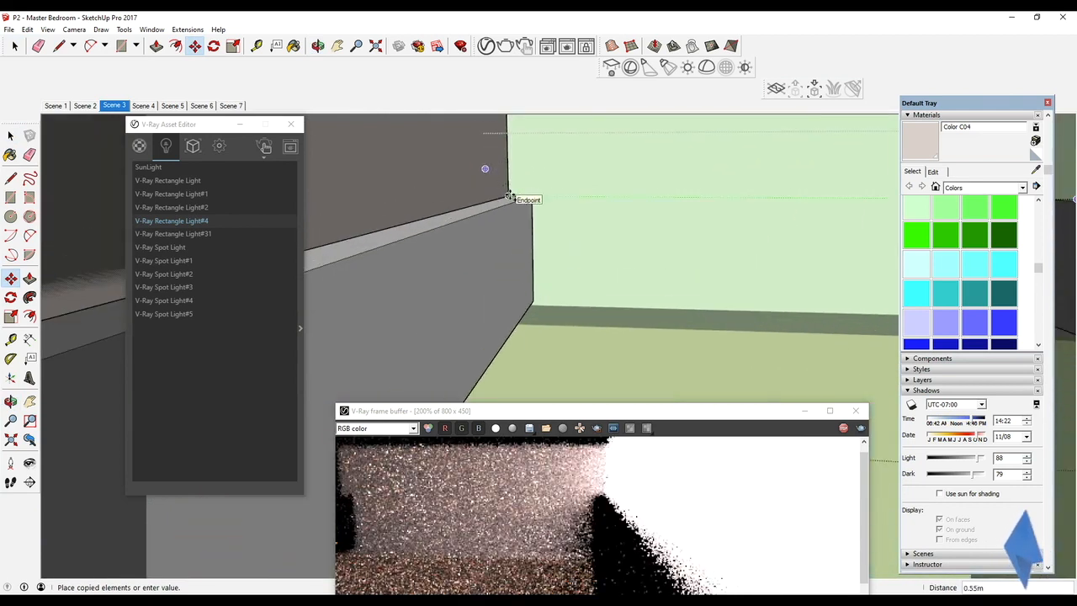
pyautogui.click(510, 196)
# Flip the copied rectangle light along the component's green axis and along its red axis.
pyautogui.moveTo(601, 223); pyautogui.dragTo(551, 199, button='middle')
pyautogui.rightClick(455, 182)
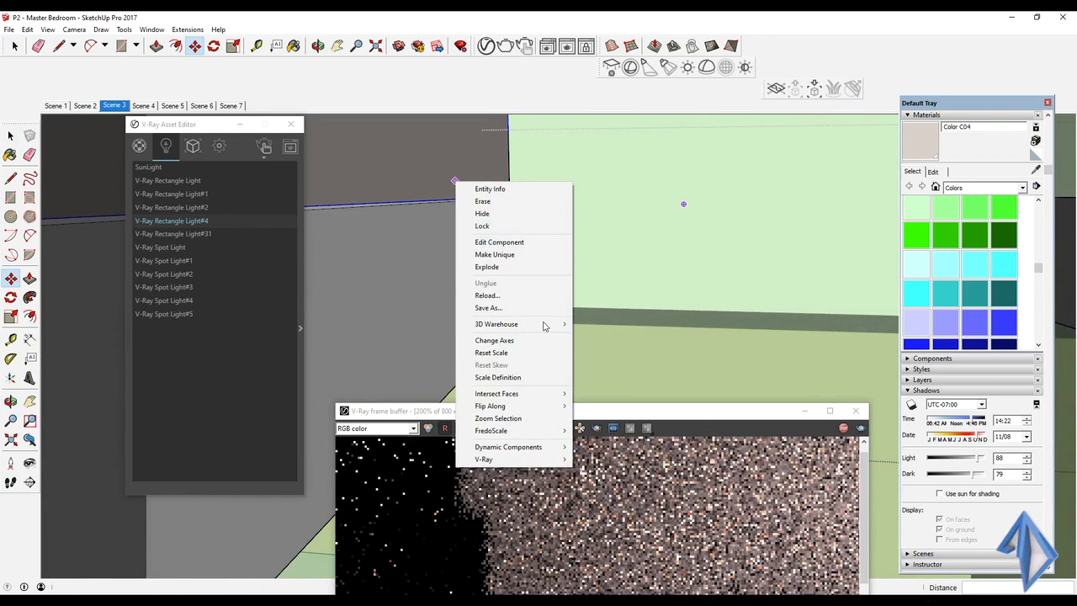
pyautogui.moveTo(552, 410)
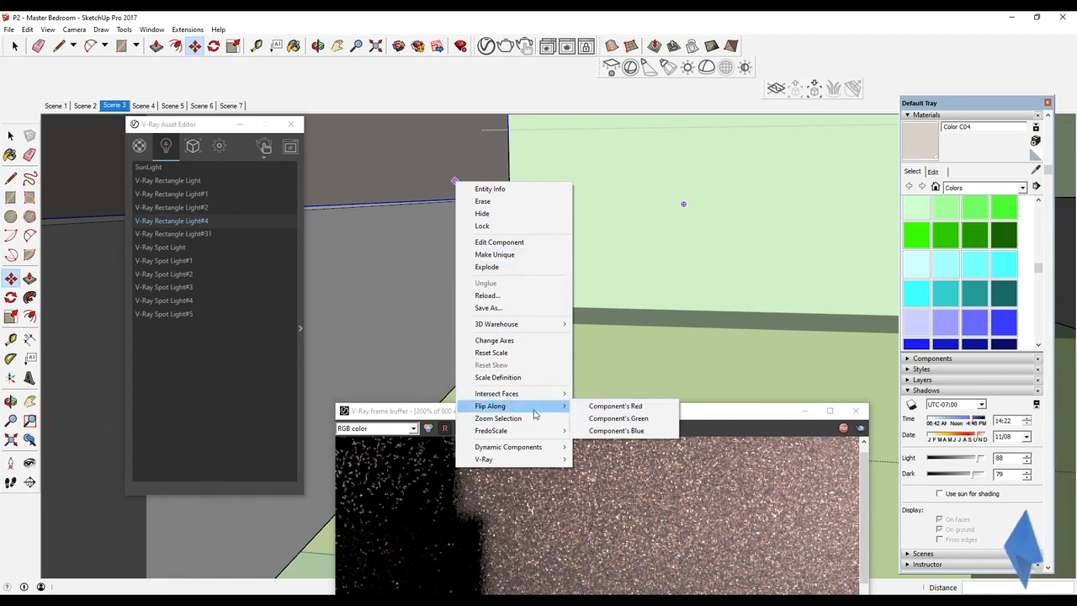
pyautogui.click(618, 418)
pyautogui.rightClick(456, 172)
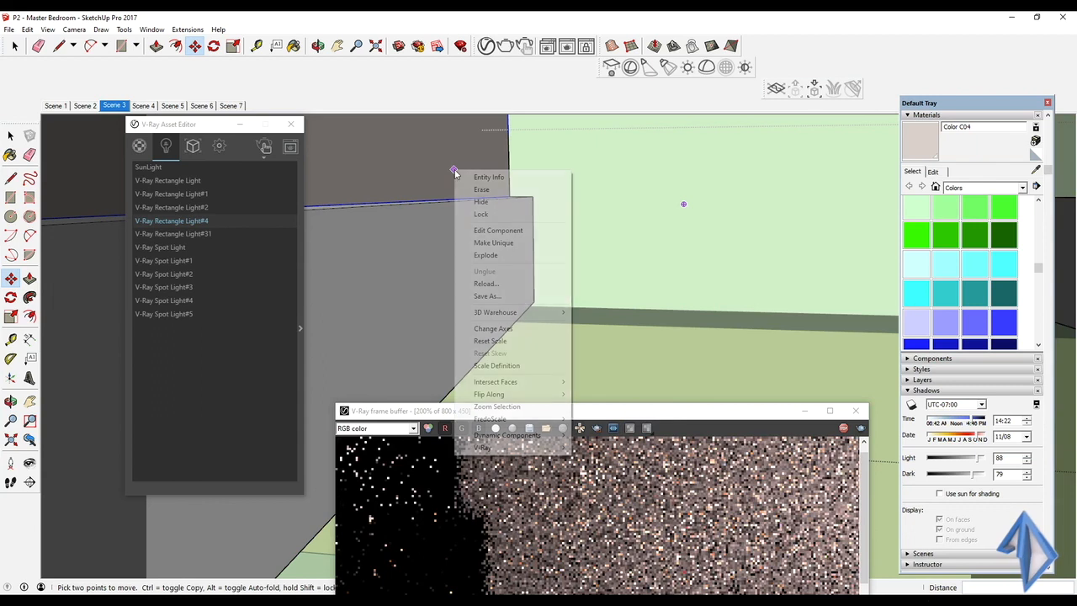
pyautogui.moveTo(543, 393)
pyautogui.click(612, 396)
pyautogui.moveTo(613, 400); pyautogui.dragTo(641, 281, button='middle')
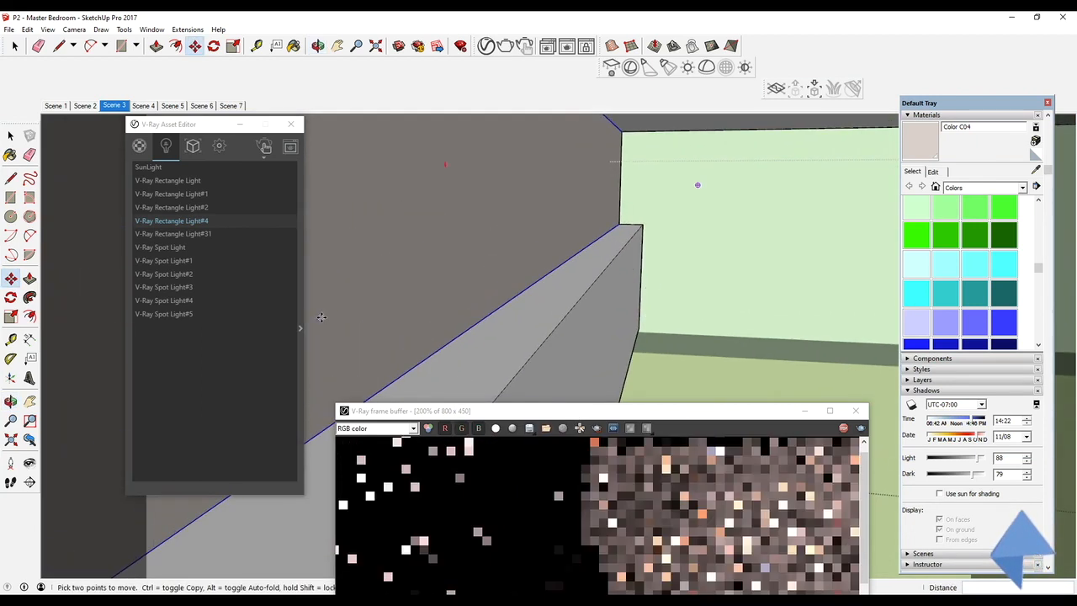
# Enable the Double Sided option for V-Ray Rectangle Light#4.
pyautogui.click(300, 331)
pyautogui.click(300, 329)
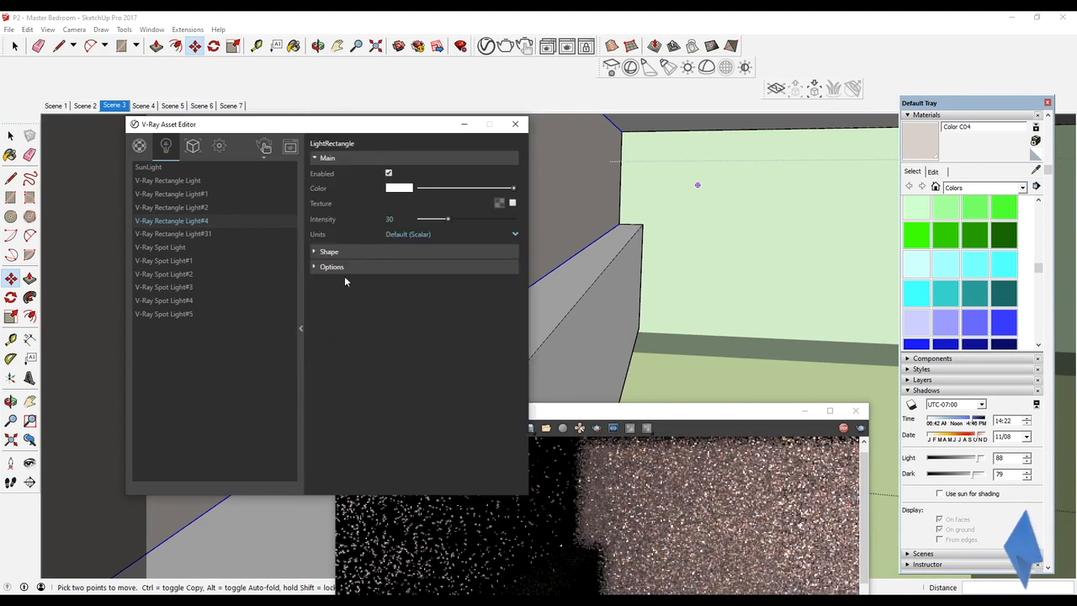
pyautogui.click(319, 253)
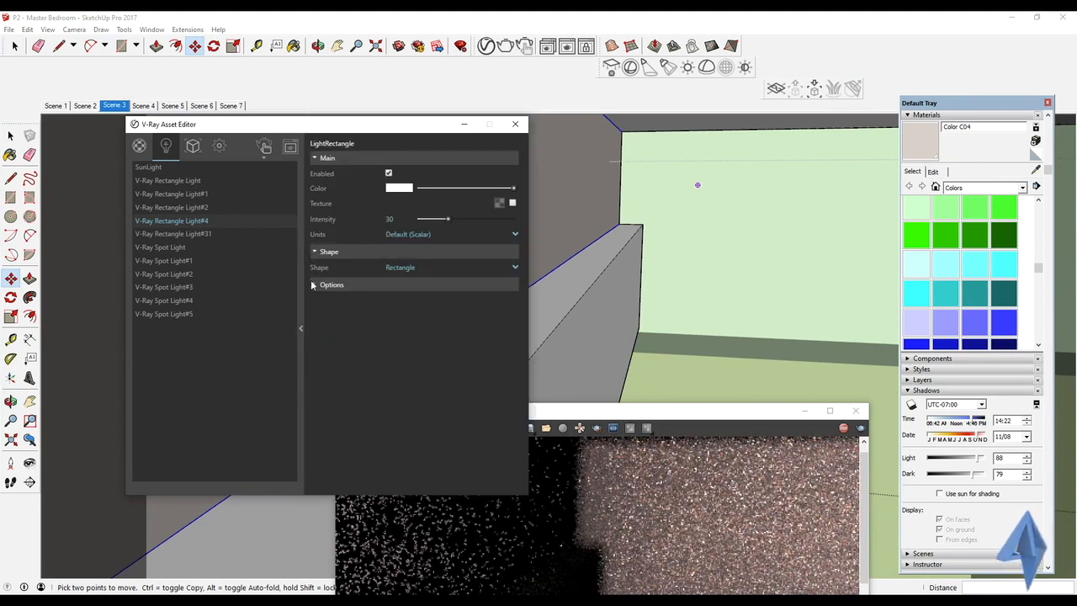
pyautogui.click(313, 285)
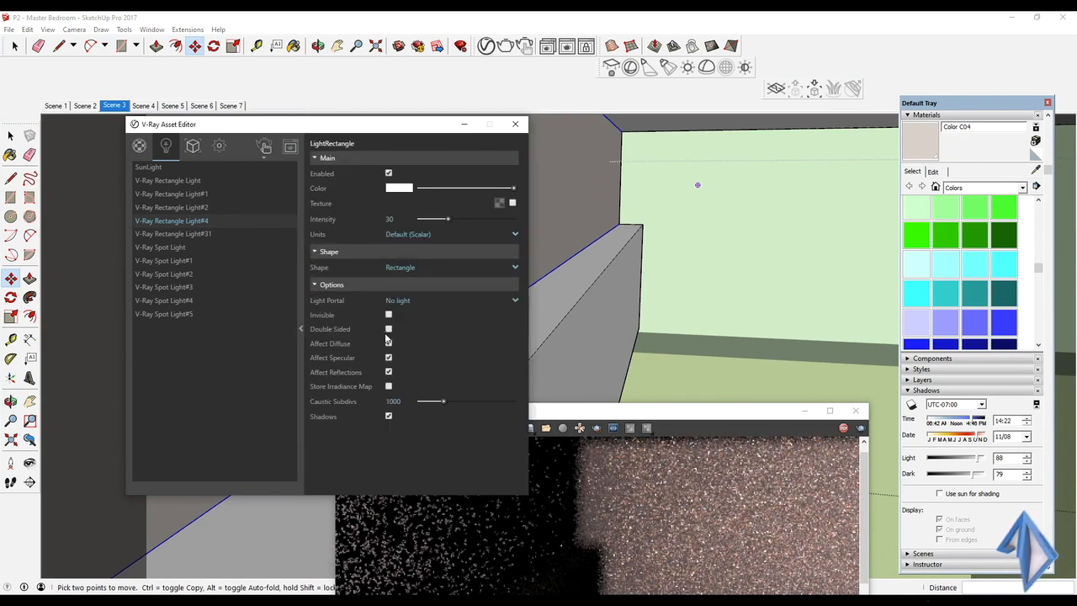
# Copy the double-sided rectangle light 0.55 m across the ceiling channel from its corner endpoint.
pyautogui.moveTo(589, 296)
pyautogui.mouseDown(button='middle')
pyautogui.moveTo(598, 264)
pyautogui.moveTo(630, 243)
pyautogui.mouseUp(button='middle')
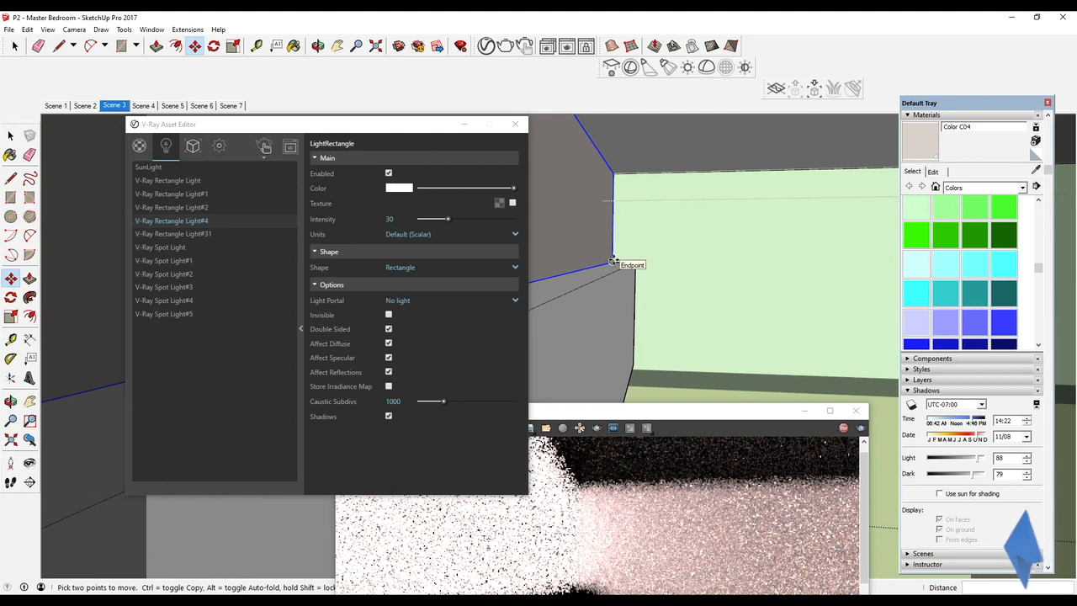
pyautogui.click(615, 263)
pyautogui.moveTo(614, 262); pyautogui.dragTo(614, 211, button='middle')
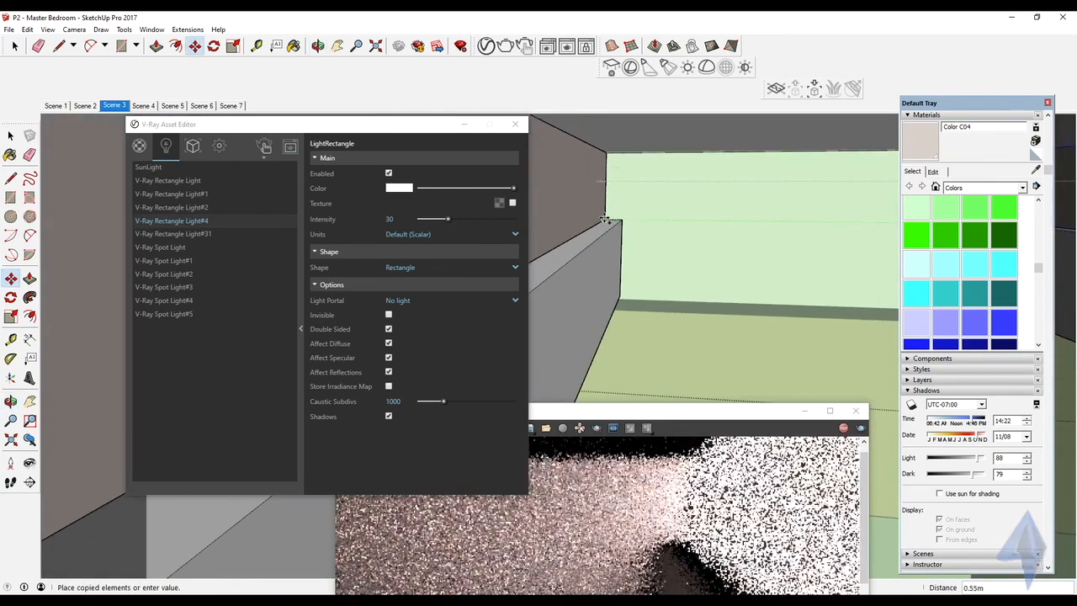
# Restore Scene 3 and check the whole interactive render at 100% zoom, moving the frame buffer clear of the ceiling.
pyautogui.click(119, 106)
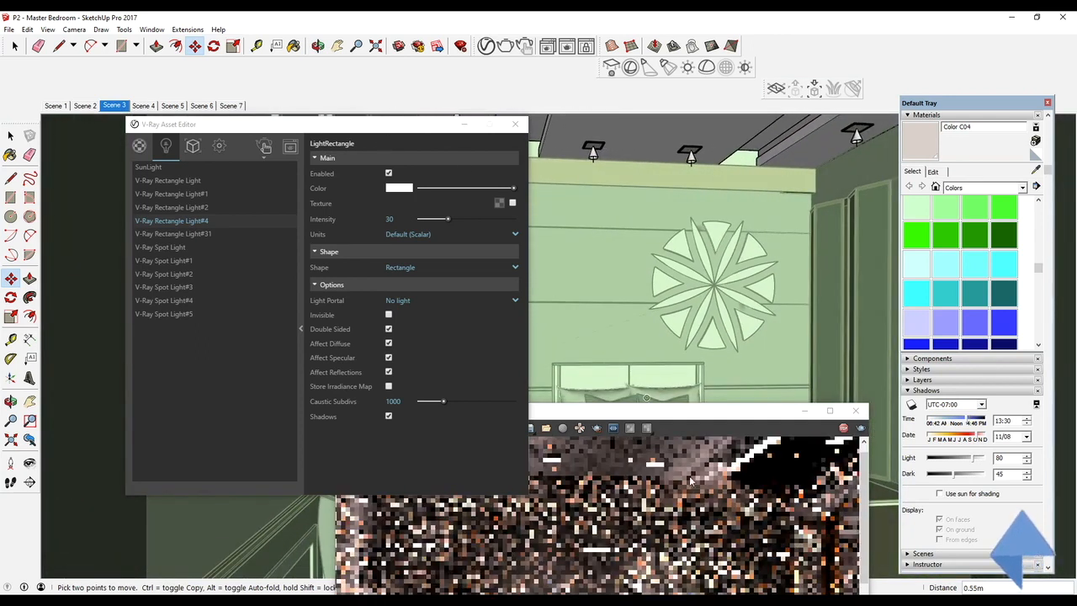
pyautogui.moveTo(658, 412); pyautogui.dragTo(686, 191)
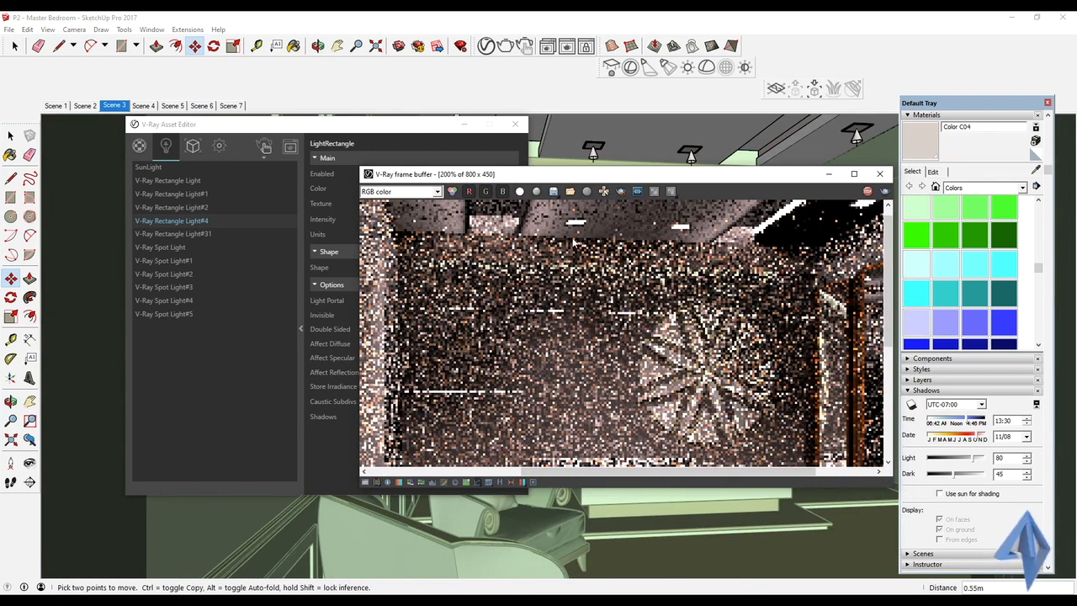
pyautogui.scroll(-2, 573, 240)
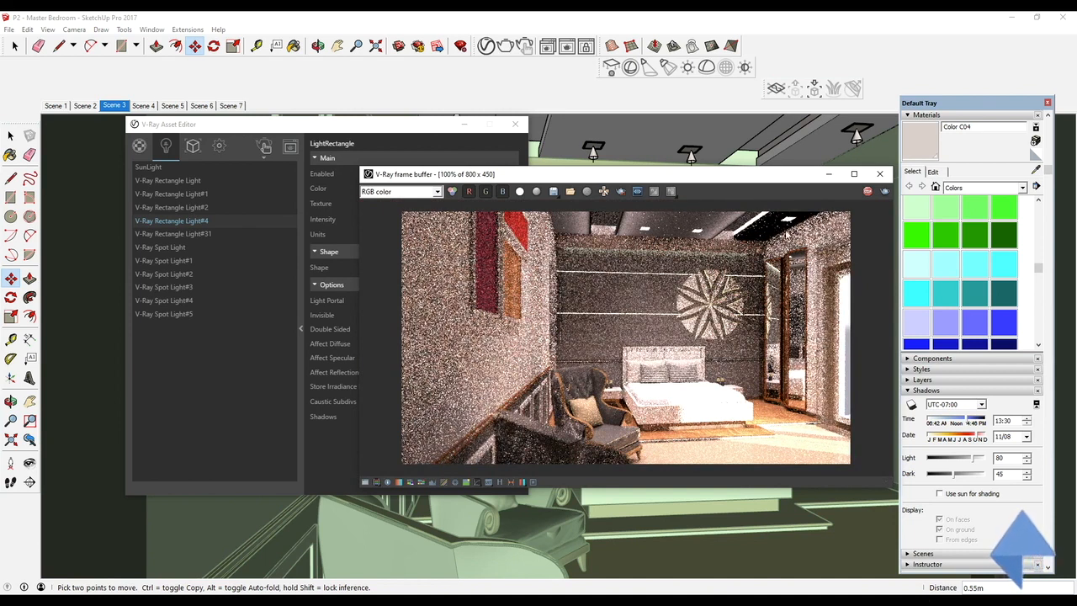
pyautogui.moveTo(627, 178); pyautogui.dragTo(456, 242)
pyautogui.moveTo(396, 126); pyautogui.dragTo(396, 330)
pyautogui.moveTo(497, 239); pyautogui.dragTo(419, 276)
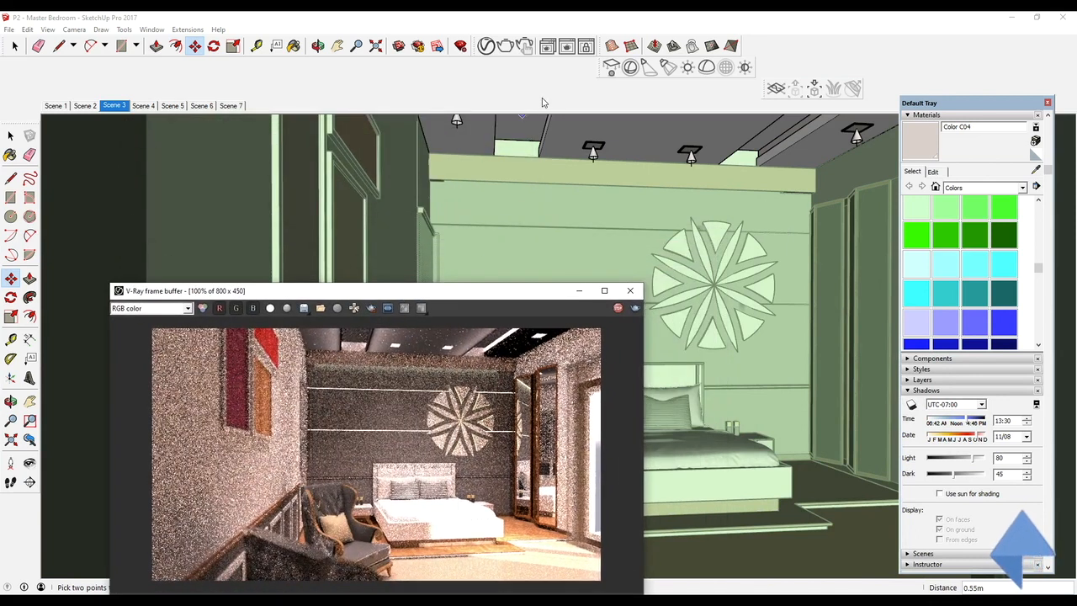
pyautogui.click(612, 67)
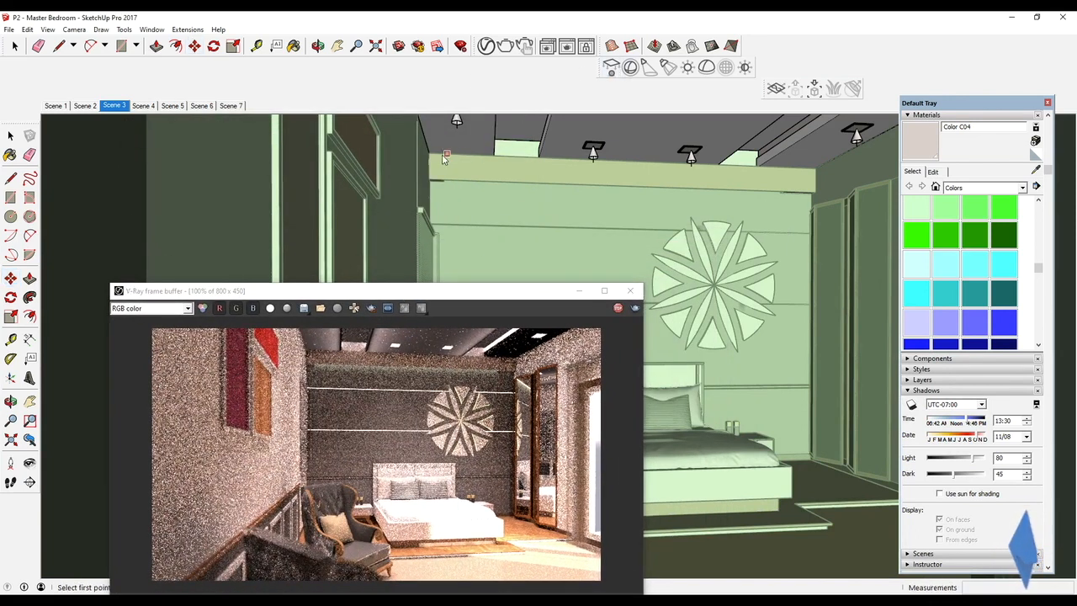
pyautogui.moveTo(454, 160)
pyautogui.mouseDown(button='middle')
pyautogui.moveTo(538, 160)
pyautogui.moveTo(631, 113)
pyautogui.moveTo(797, 164)
pyautogui.moveTo(833, 155)
pyautogui.moveTo(859, 132)
pyautogui.moveTo(556, 139)
pyautogui.moveTo(477, 127)
pyautogui.moveTo(536, 178)
pyautogui.moveTo(737, 176)
pyautogui.moveTo(671, 216)
pyautogui.mouseUp(button='middle')
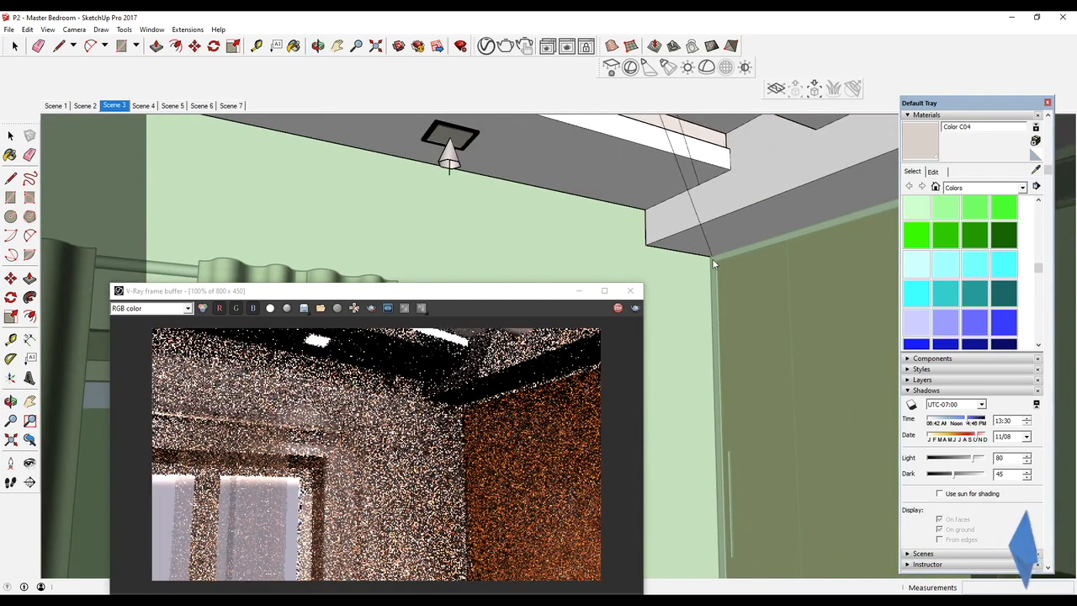
pyautogui.moveTo(649, 210); pyautogui.dragTo(596, 206, button='middle')
pyautogui.press('r')
pyautogui.click(751, 164)
pyautogui.press('space')
pyautogui.click(671, 190)
pyautogui.moveTo(673, 202); pyautogui.dragTo(649, 226, button='middle')
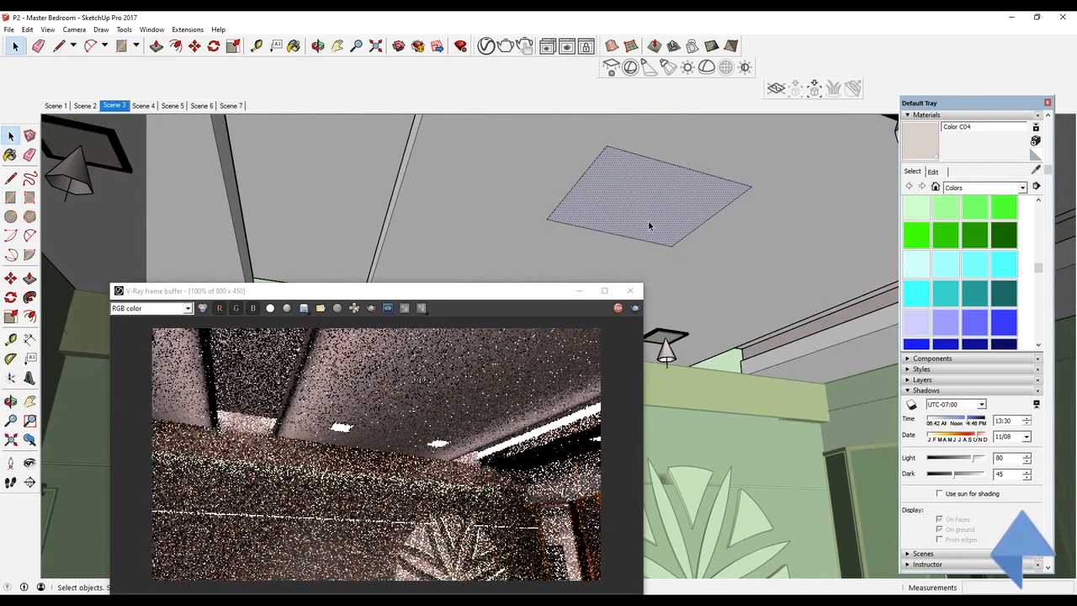
pyautogui.press('Delete')
# Draw a small V-Ray rectangle light on the flat ceiling between the downlights.
pyautogui.click(656, 170)
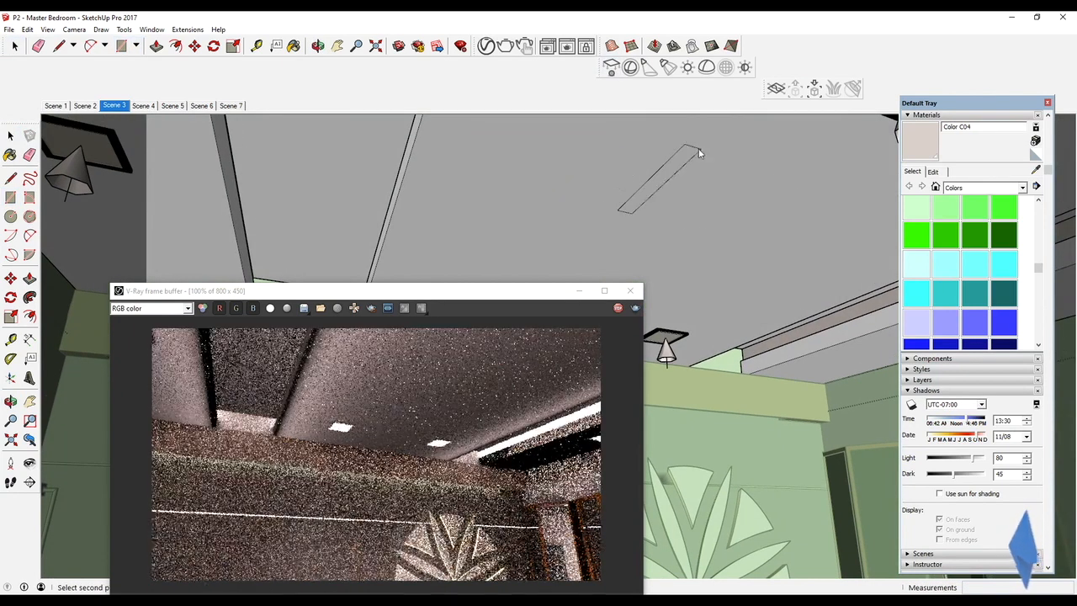
pyautogui.click(803, 202)
pyautogui.moveTo(724, 206); pyautogui.dragTo(684, 259, button='middle')
# Scale the ceiling light along its green axis by about 4.50 to one side wall, and stretch its other end to the opposite wall.
pyautogui.press('space')
pyautogui.click(665, 161)
pyautogui.press('s')
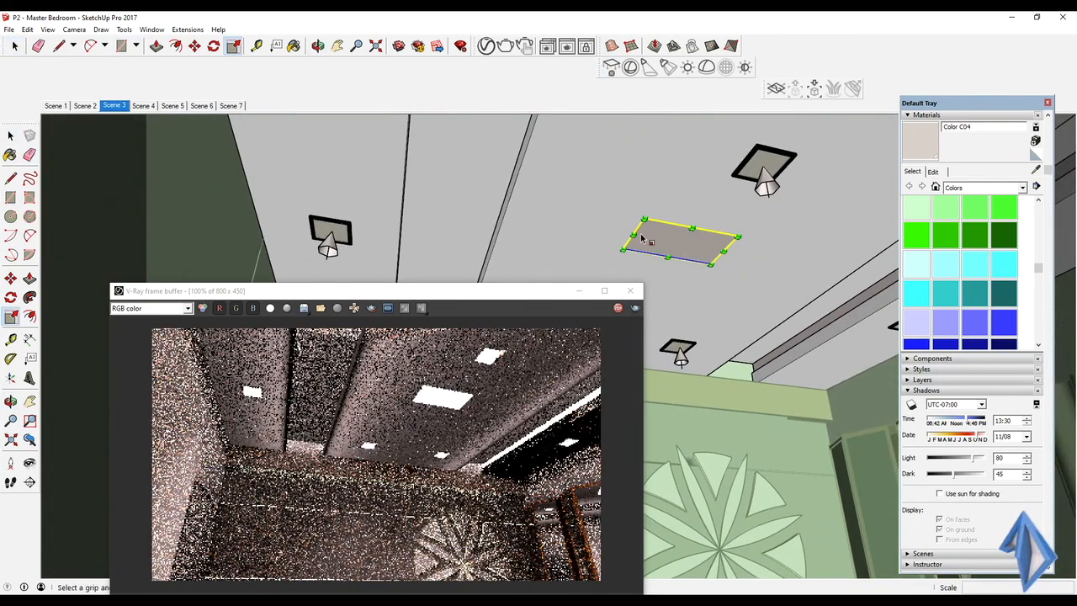
pyautogui.moveTo(632, 233); pyautogui.dragTo(231, 167)
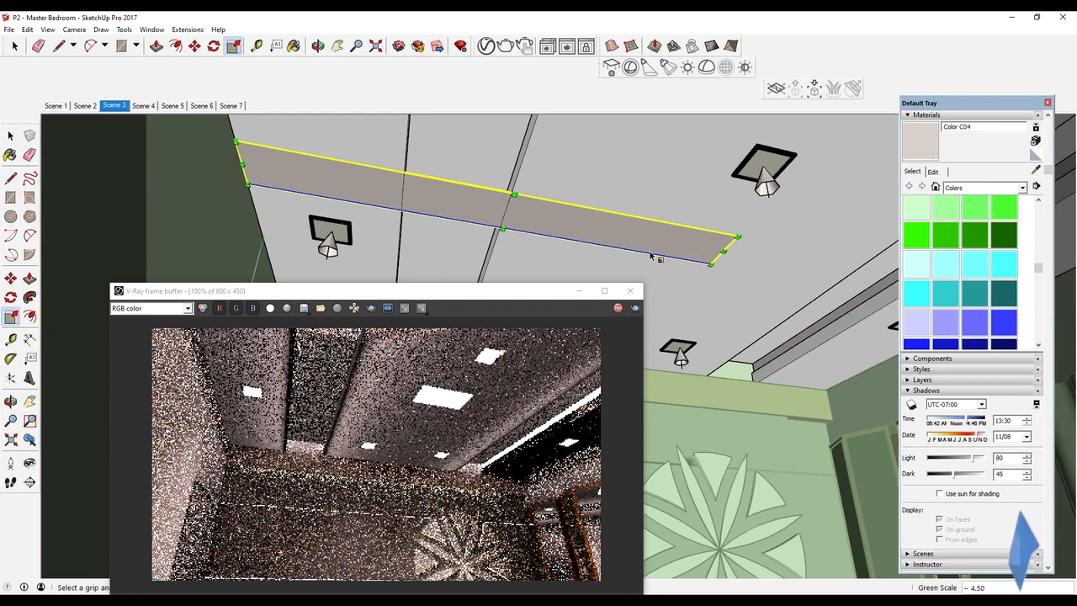
pyautogui.click(725, 251)
pyautogui.moveTo(717, 248); pyautogui.dragTo(569, 211, button='middle')
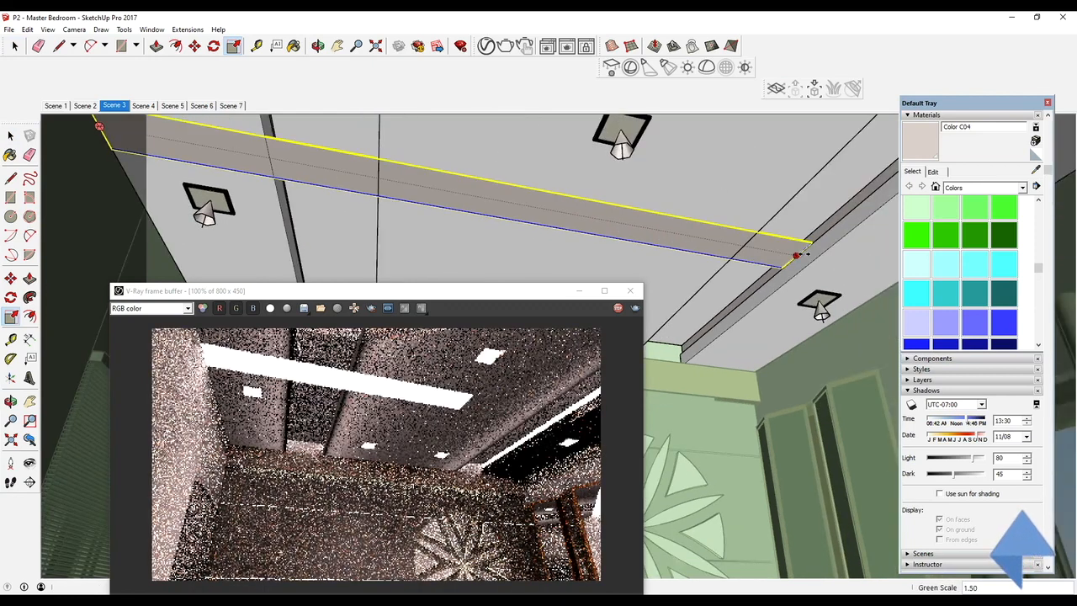
pyautogui.keyDown('shift'); pyautogui.moveTo(805, 253); pyautogui.dragTo(786, 235, button='middle'); pyautogui.keyUp('shift')
pyautogui.moveTo(692, 227); pyautogui.dragTo(700, 271, button='middle')
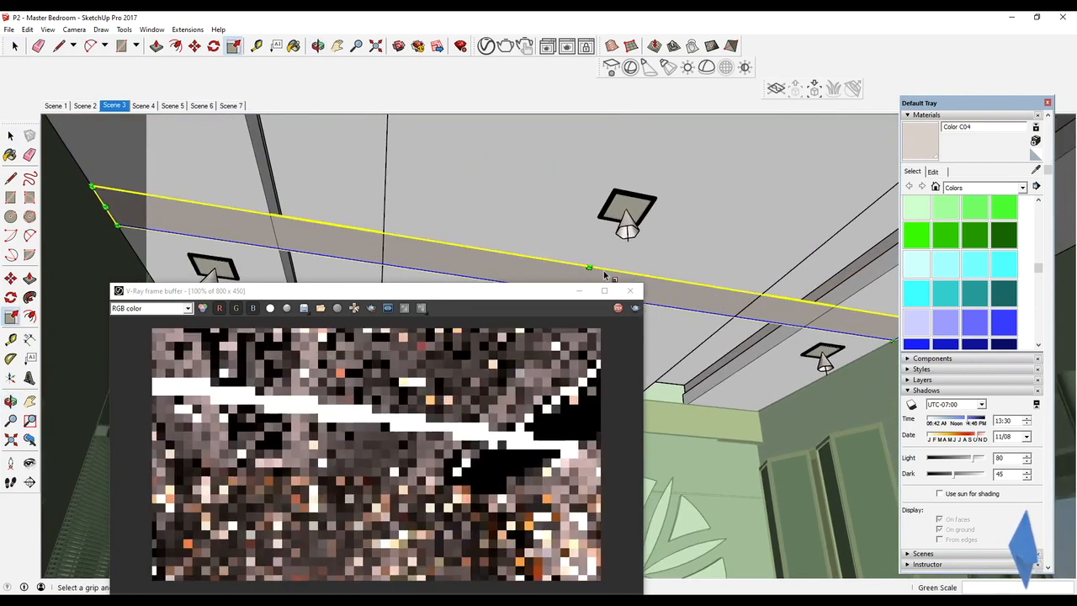
# Scale the ceiling light along its red axis in both directions so that it covers the ceiling, starting at the feature wall.
pyautogui.moveTo(610, 260)
pyautogui.mouseDown(button='middle')
pyautogui.moveTo(698, 212)
pyautogui.moveTo(640, 246)
pyautogui.moveTo(637, 228)
pyautogui.moveTo(678, 173)
pyautogui.moveTo(722, 186)
pyautogui.moveTo(579, 337)
pyautogui.moveTo(442, 318)
pyautogui.mouseUp(button='middle')
pyautogui.moveTo(640, 244)
pyautogui.mouseDown(button='middle')
pyautogui.moveTo(510, 275)
pyautogui.moveTo(706, 247)
pyautogui.moveTo(620, 248)
pyautogui.moveTo(715, 279)
pyautogui.moveTo(776, 237)
pyautogui.moveTo(690, 275)
pyautogui.moveTo(609, 438)
pyautogui.moveTo(786, 255)
pyautogui.moveTo(630, 343)
pyautogui.moveTo(813, 211)
pyautogui.moveTo(740, 266)
pyautogui.mouseUp(button='middle')
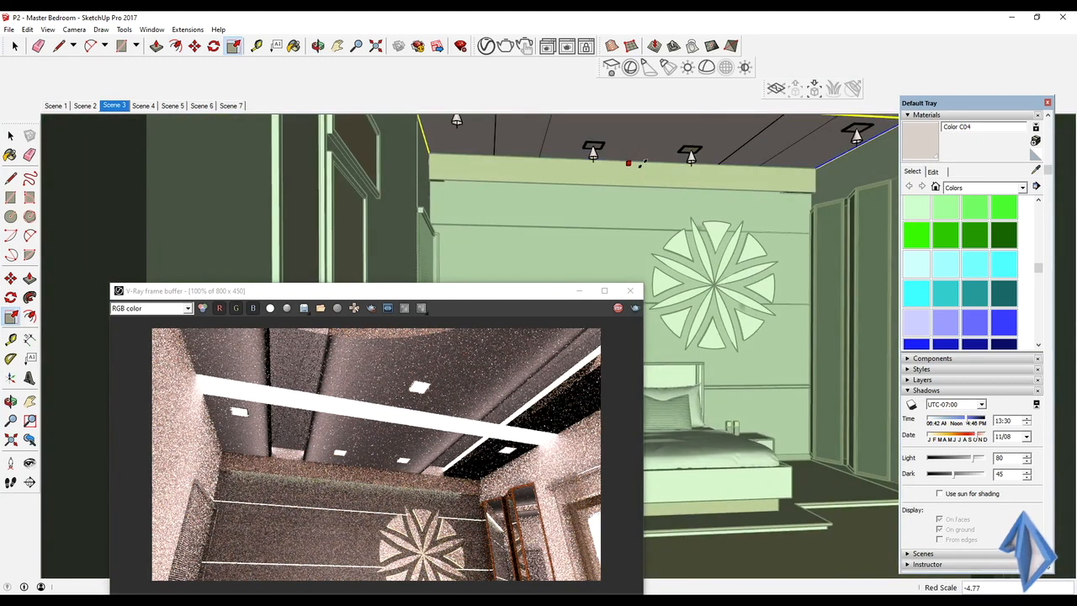
pyautogui.click(642, 163)
pyautogui.moveTo(642, 163); pyautogui.dragTo(622, 308, button='middle')
pyautogui.click(749, 217)
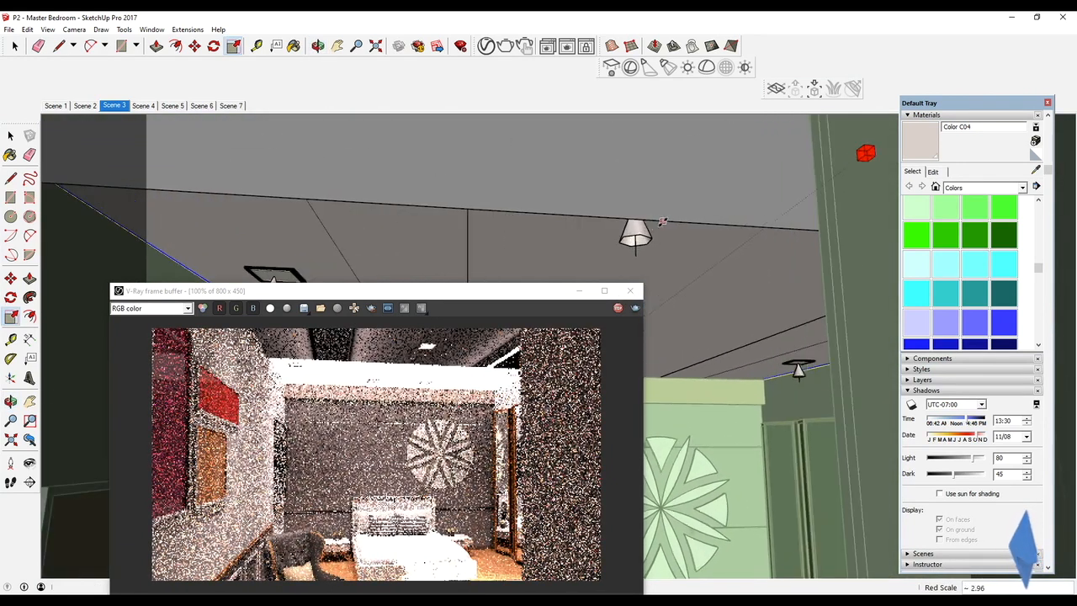
pyautogui.moveTo(663, 221); pyautogui.dragTo(606, 182, button='middle')
pyautogui.press('space')
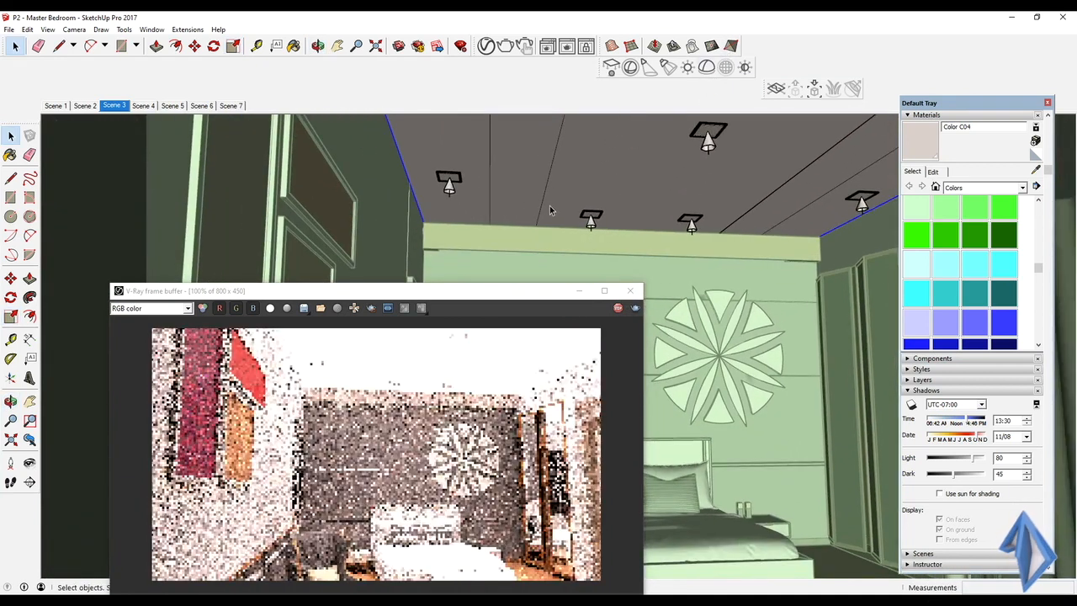
# Rotate the ceiling-wide rectangle light 180 degrees in the vertical plane of the feature wall.
pyautogui.press('q')
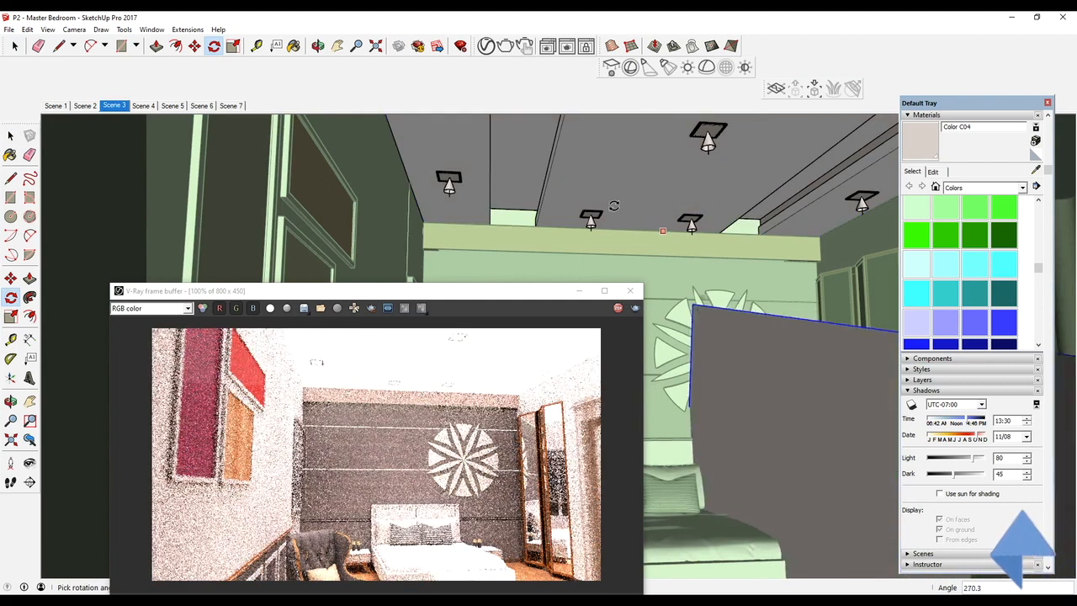
pyautogui.click(645, 234)
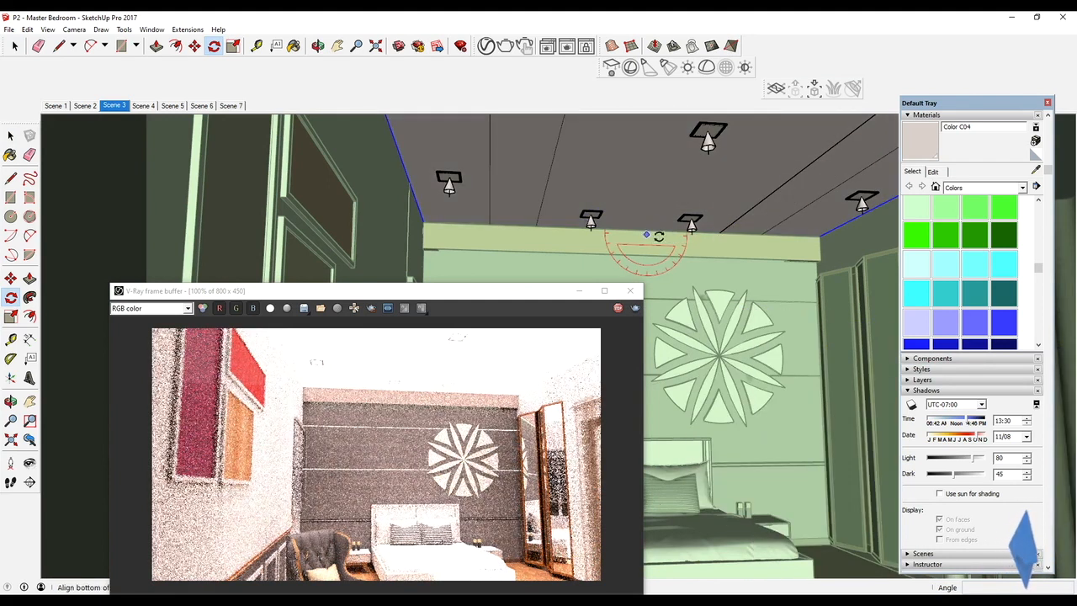
pyautogui.click(672, 233)
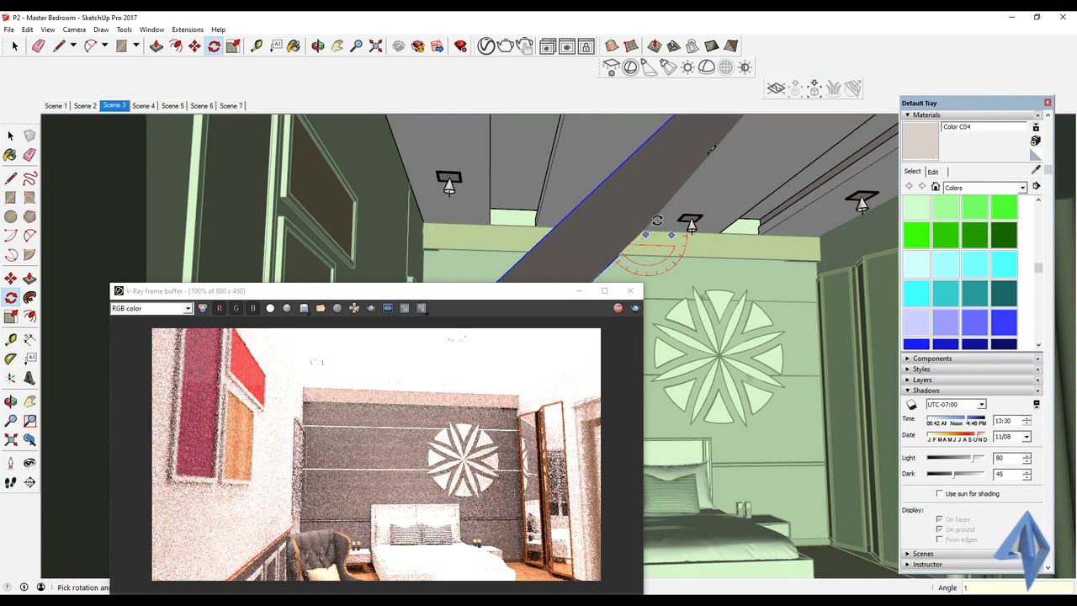
pyautogui.click(657, 220)
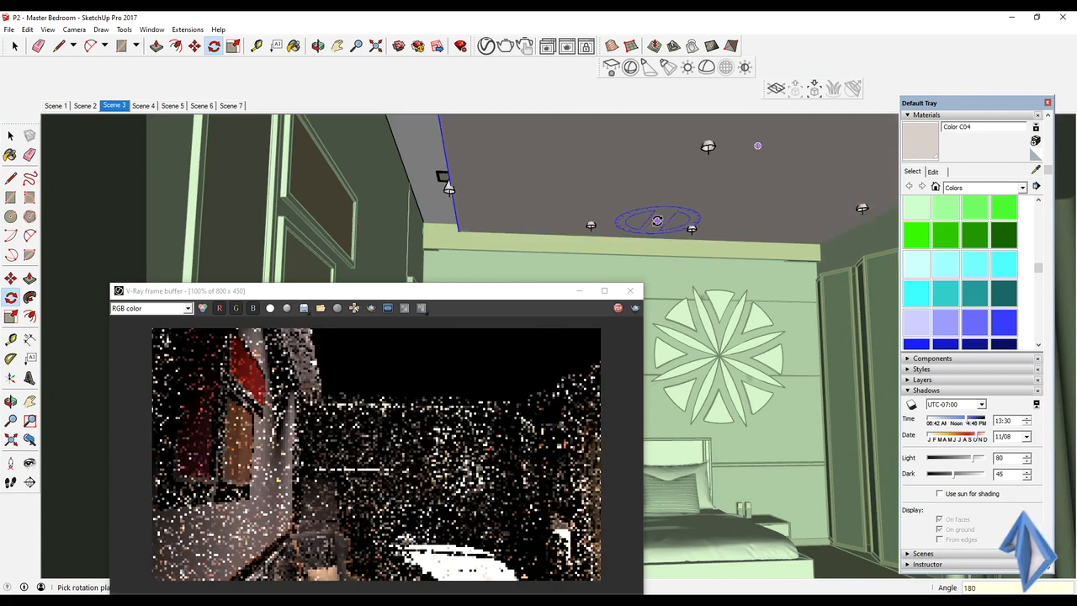
# Move the rotated light back to the ceiling corner at the feature wall and lower it 0.45 m.
pyautogui.press('m')
pyautogui.click(586, 223)
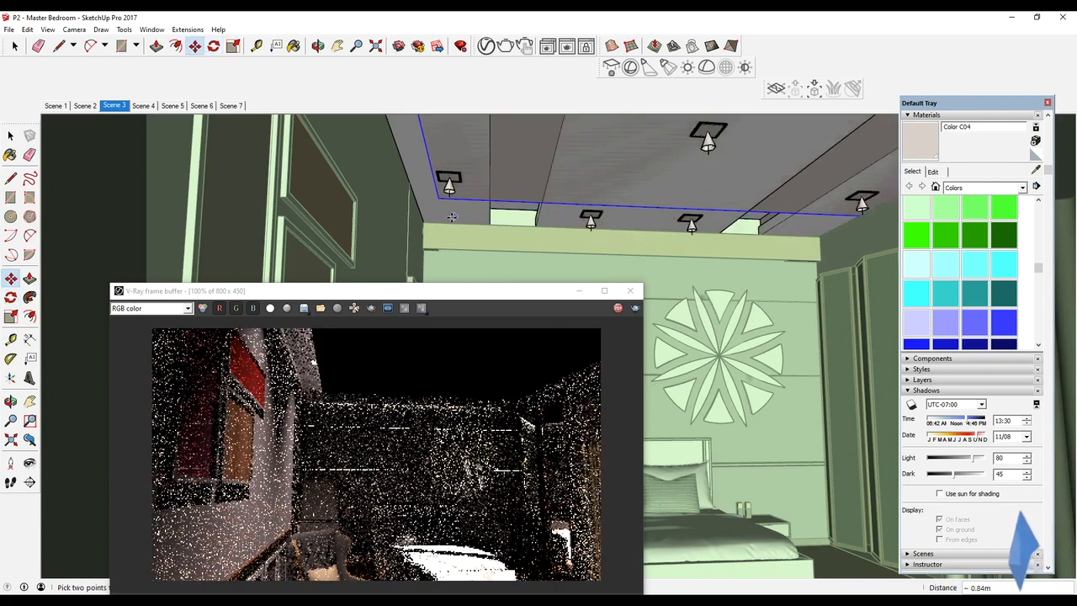
pyautogui.click(423, 222)
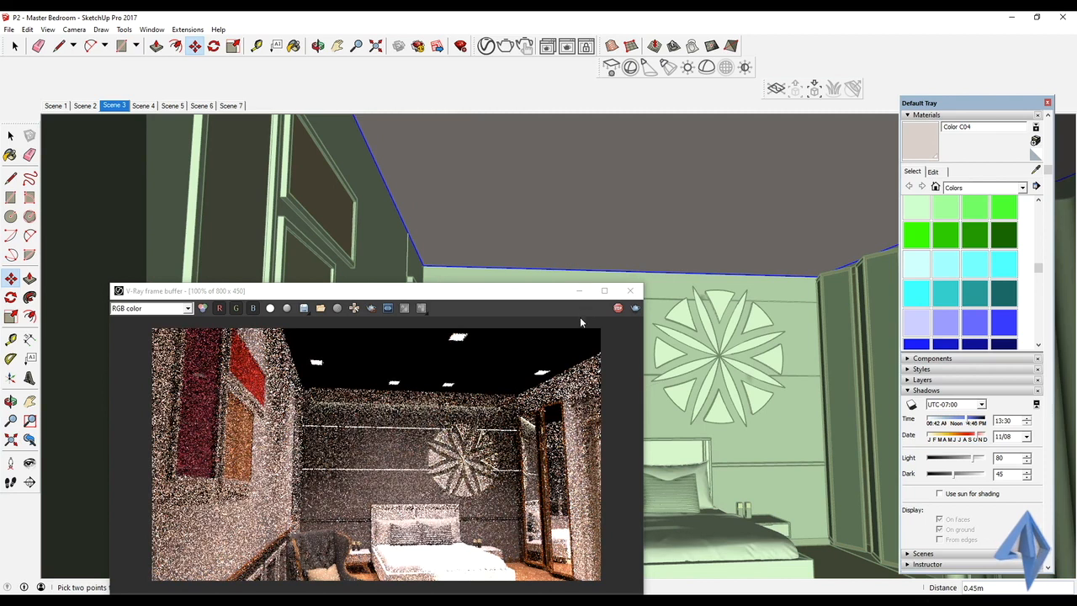
# Minimize the V-Ray frame buffer and close the V-Ray Asset Editor.
pyautogui.click(580, 292)
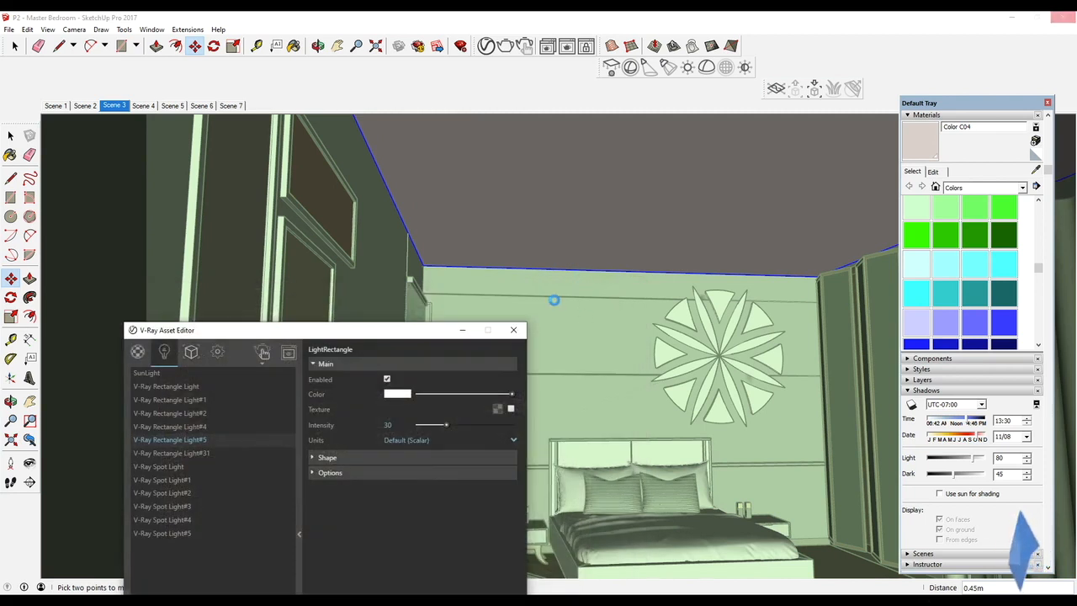
pyautogui.click(521, 331)
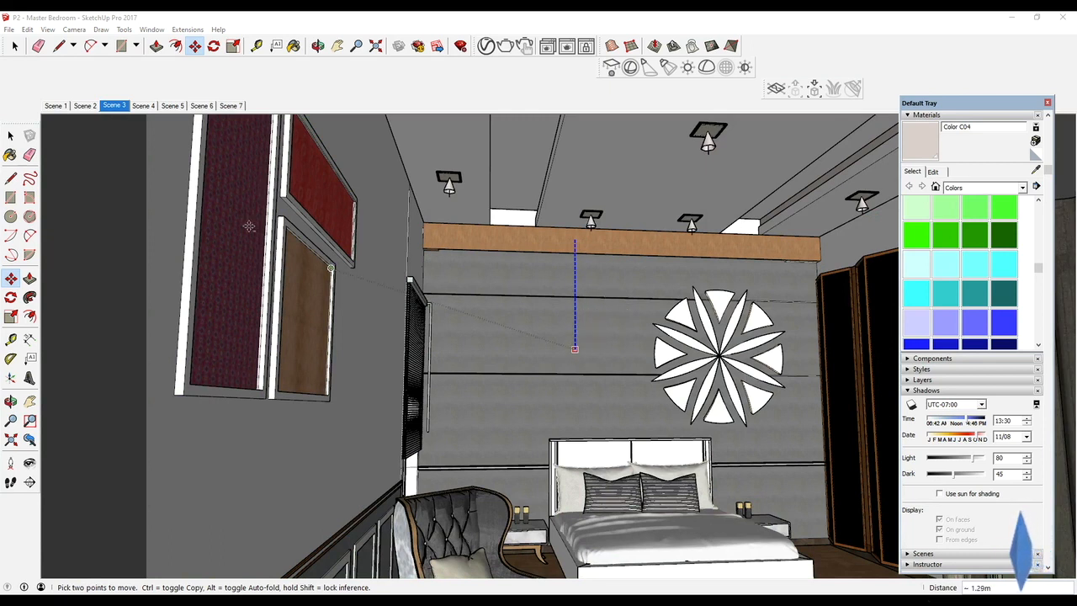
# Try to lower the ceiling assembly with its downlights, first by 0.78 m and again by 0.43 m.
pyautogui.click(11, 135)
pyautogui.tripleClick(518, 208)
pyautogui.press('m')
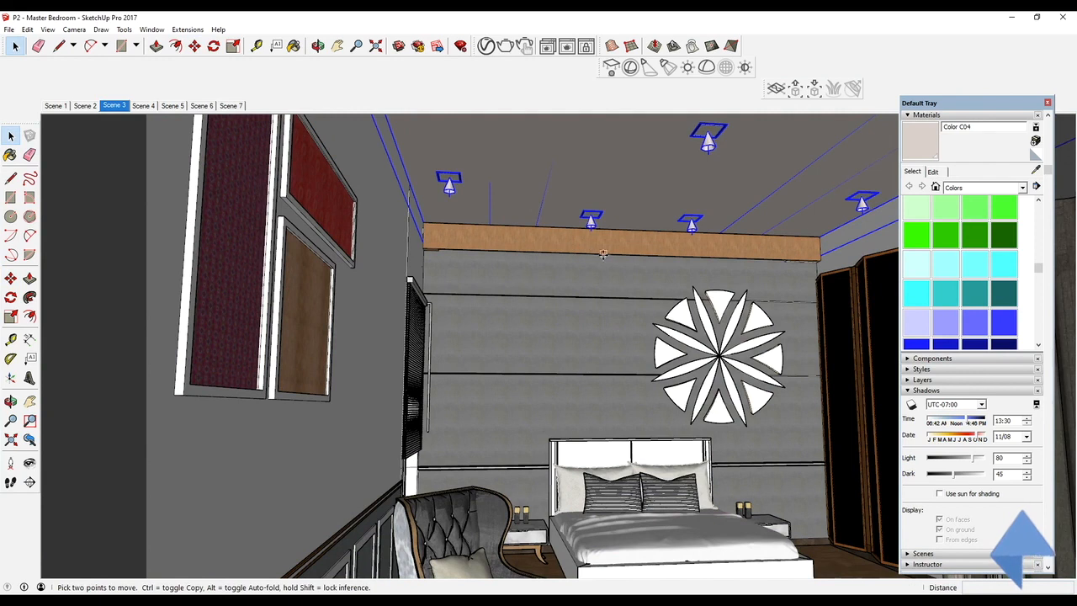
pyautogui.click(498, 269)
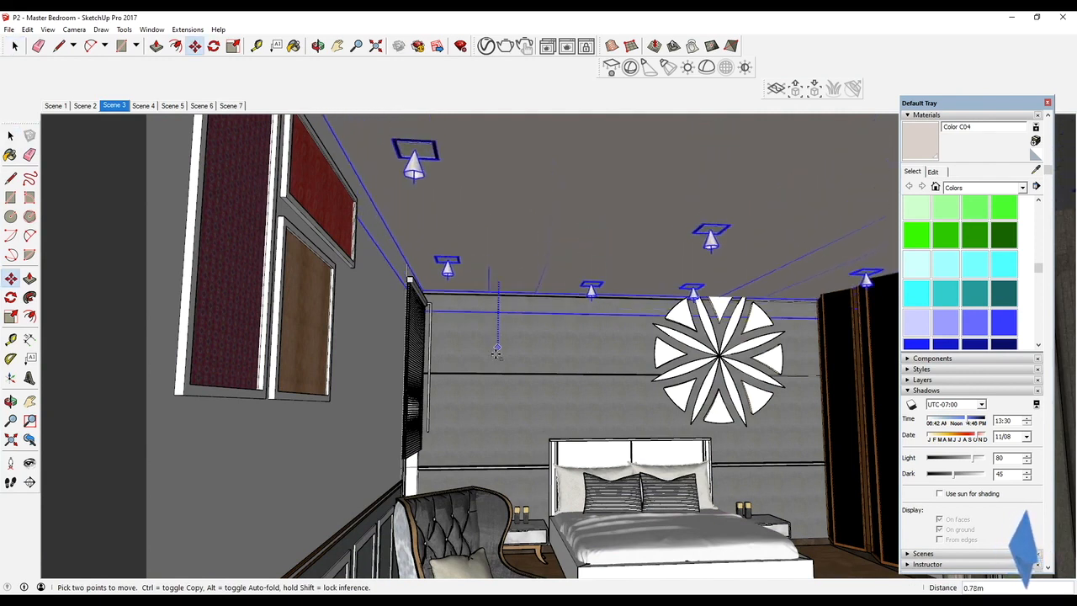
pyautogui.press('space')
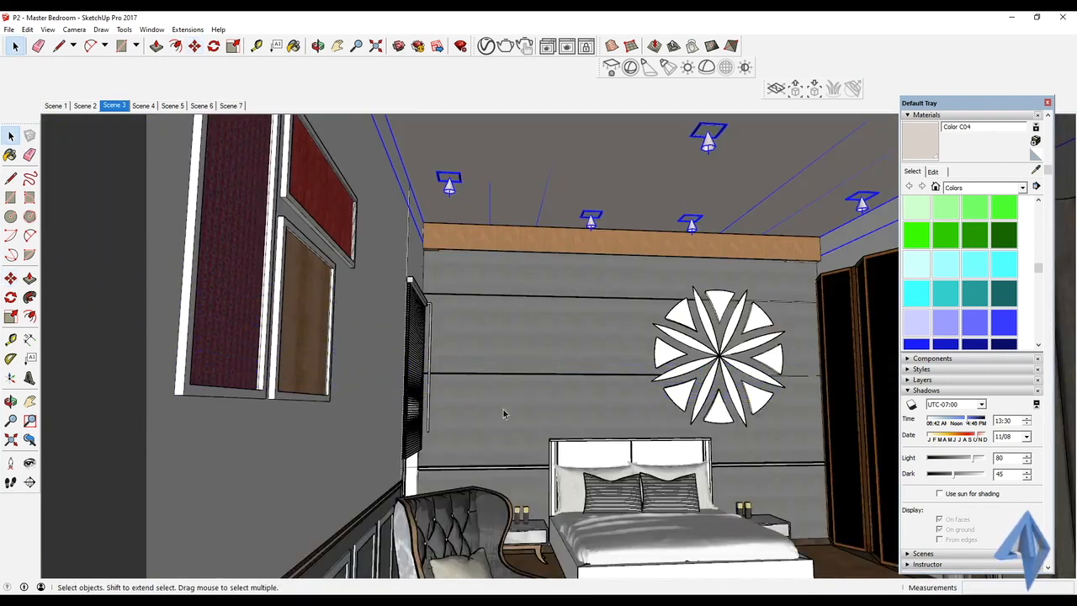
pyautogui.press('m')
pyautogui.click(518, 222)
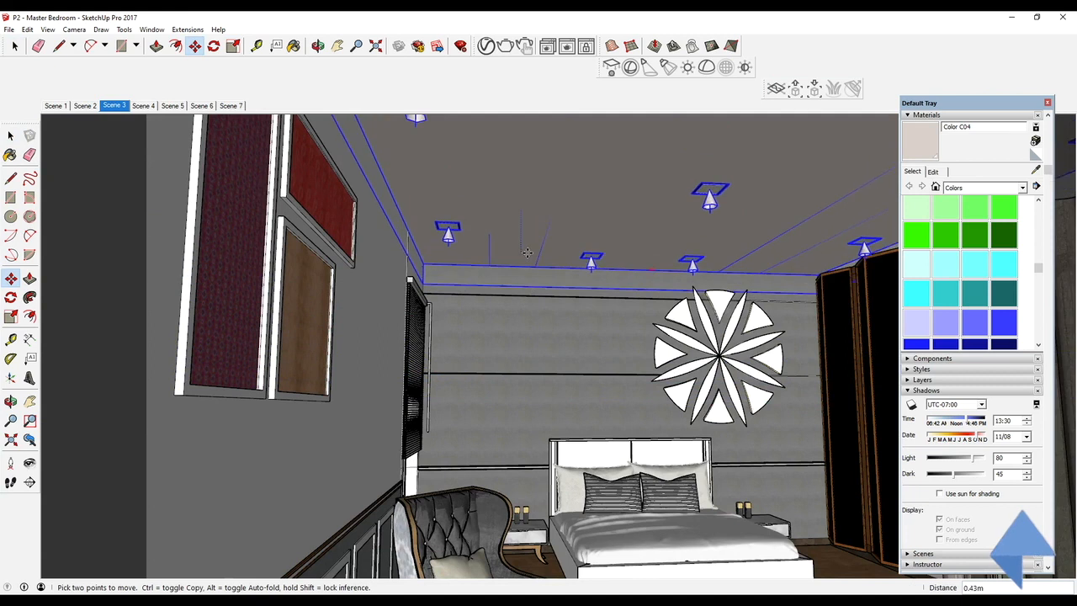
pyautogui.press('space')
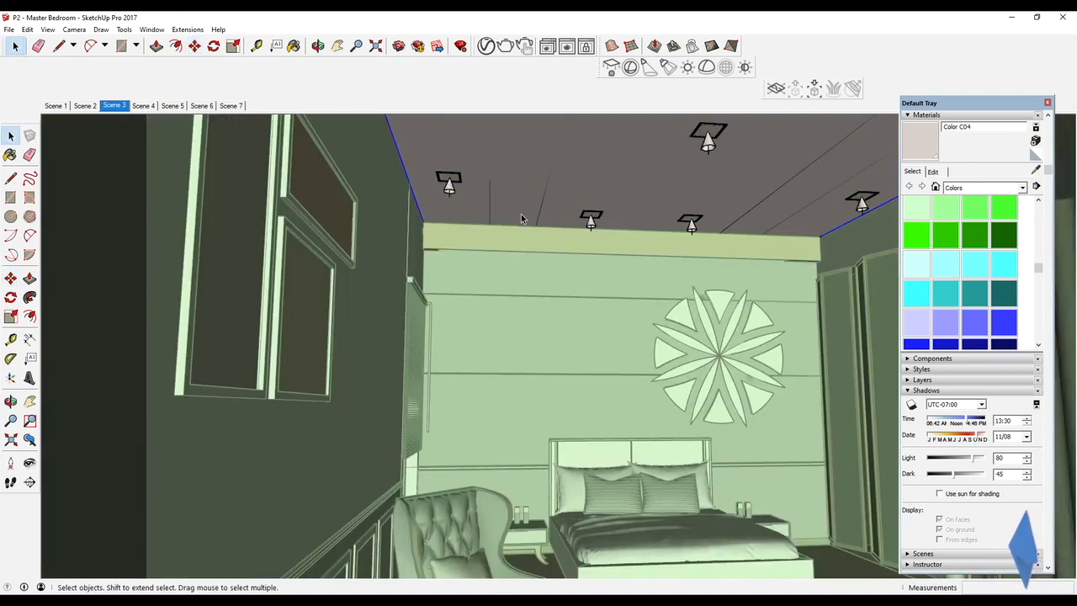
# Lower only the ceiling-wide rectangle light straight down to about the middle of the feature wall.
pyautogui.press('m')
pyautogui.click(521, 220)
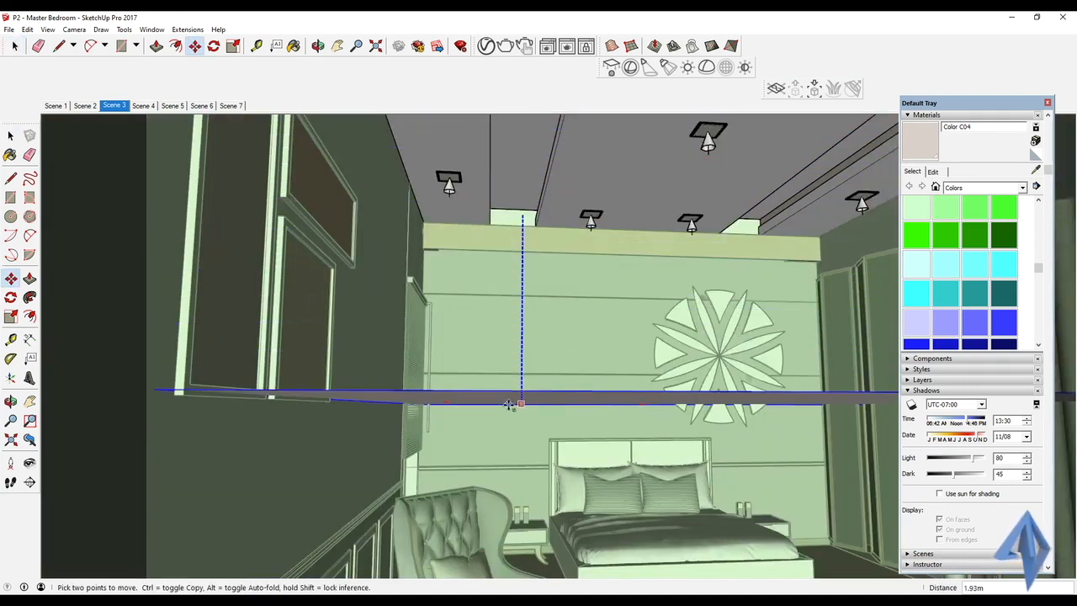
pyautogui.click(515, 378)
pyautogui.press('space')
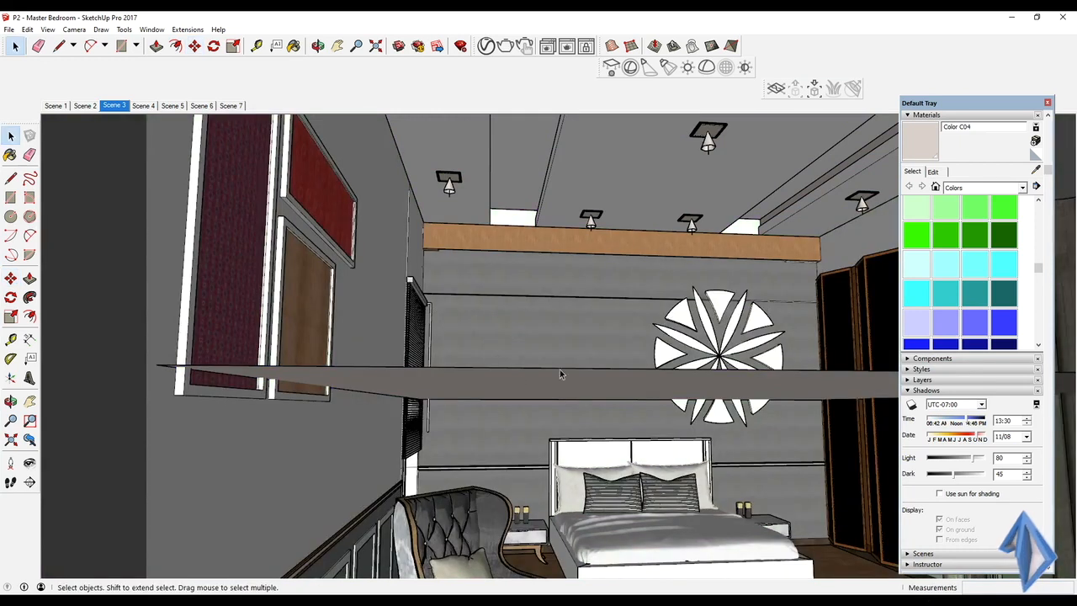
# Start the interactive render, then raise only the ceiling-wide rectangle light about 1.70 m to just below the ceiling.
pyautogui.click(529, 48)
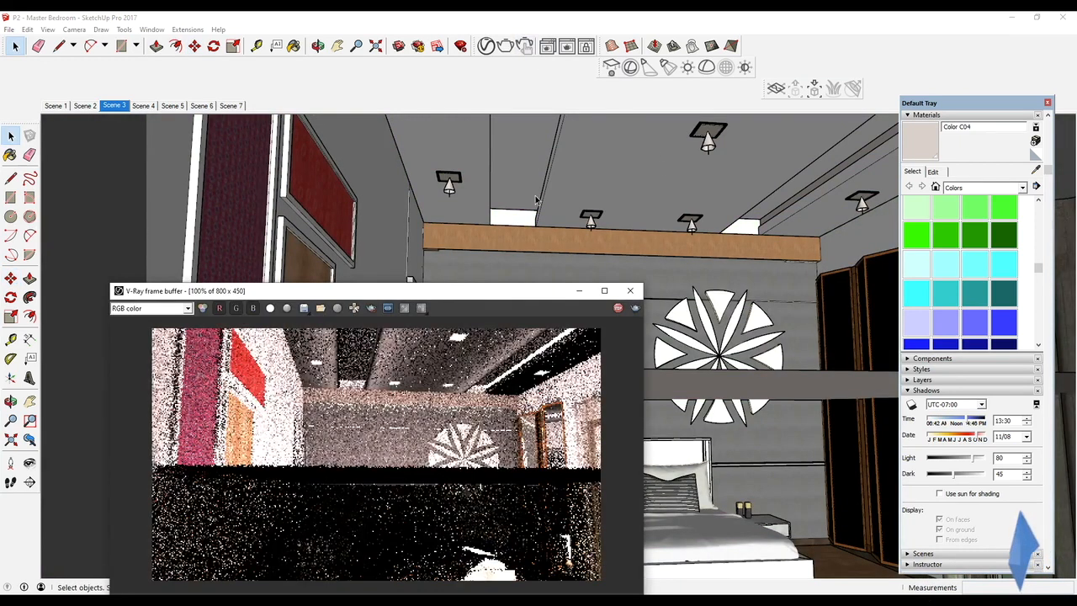
pyautogui.moveTo(488, 299); pyautogui.dragTo(502, 241)
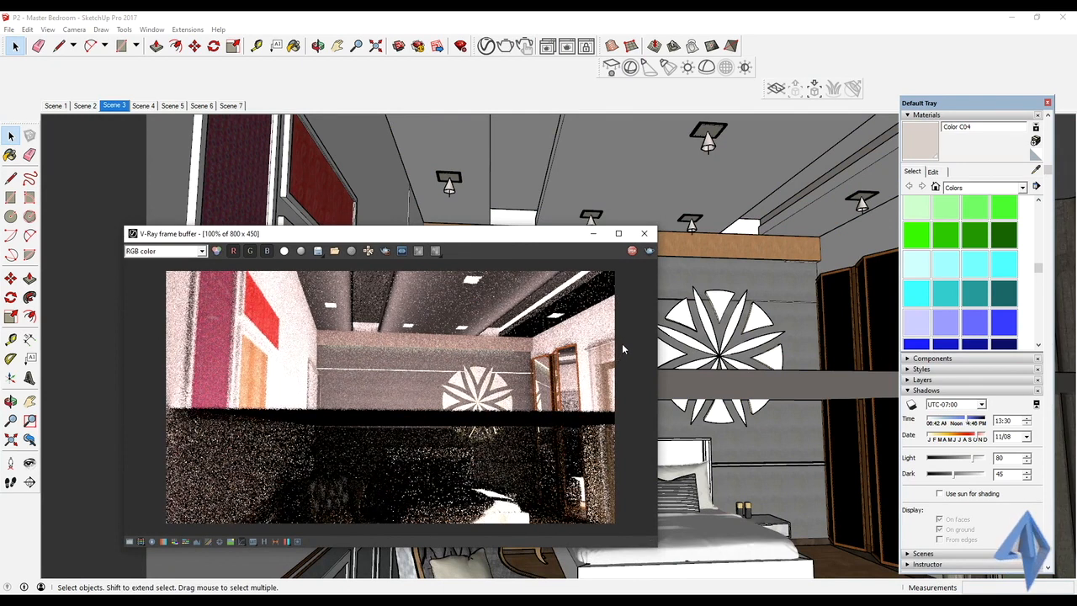
pyautogui.click(679, 388)
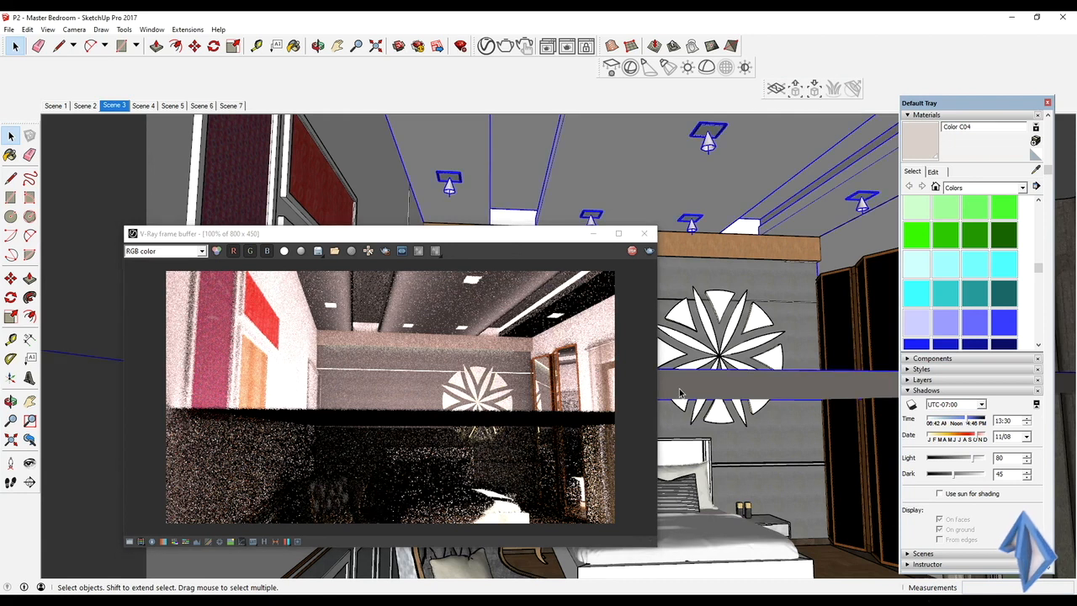
pyautogui.press('m')
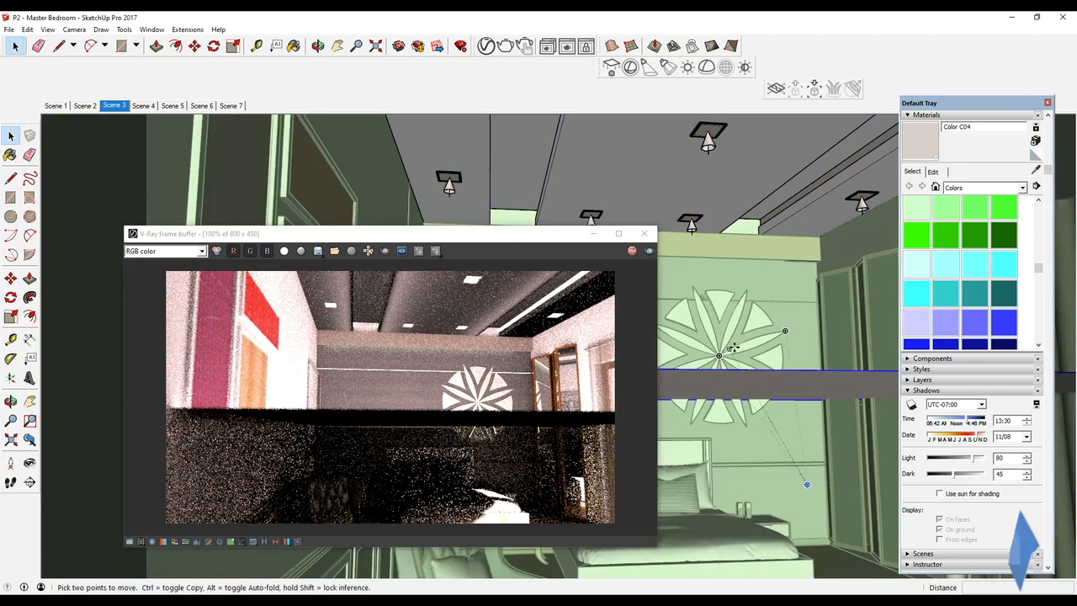
pyautogui.click(733, 347)
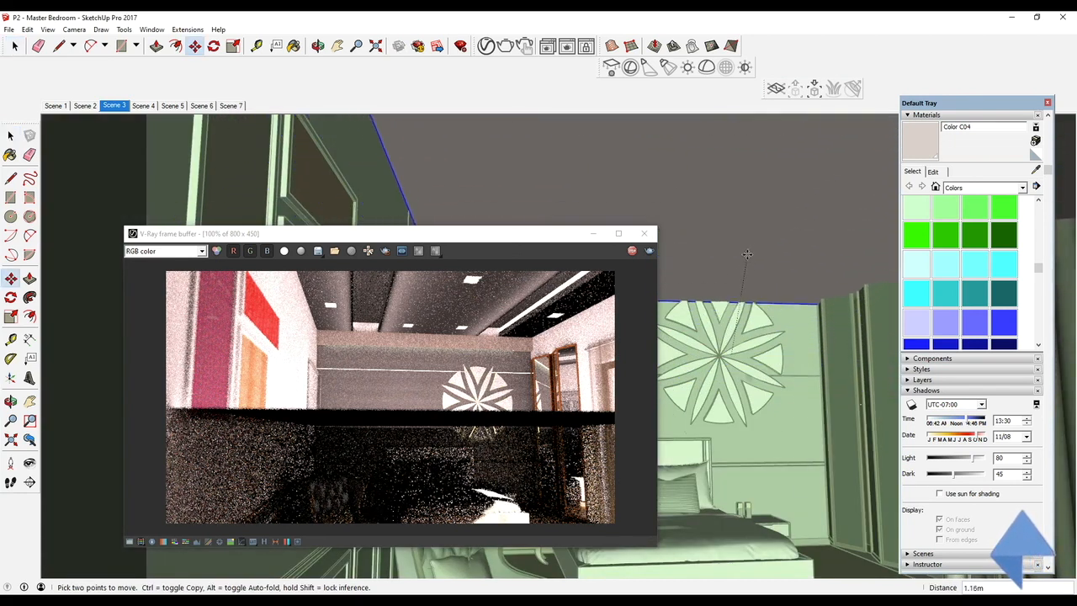
pyautogui.click(742, 209)
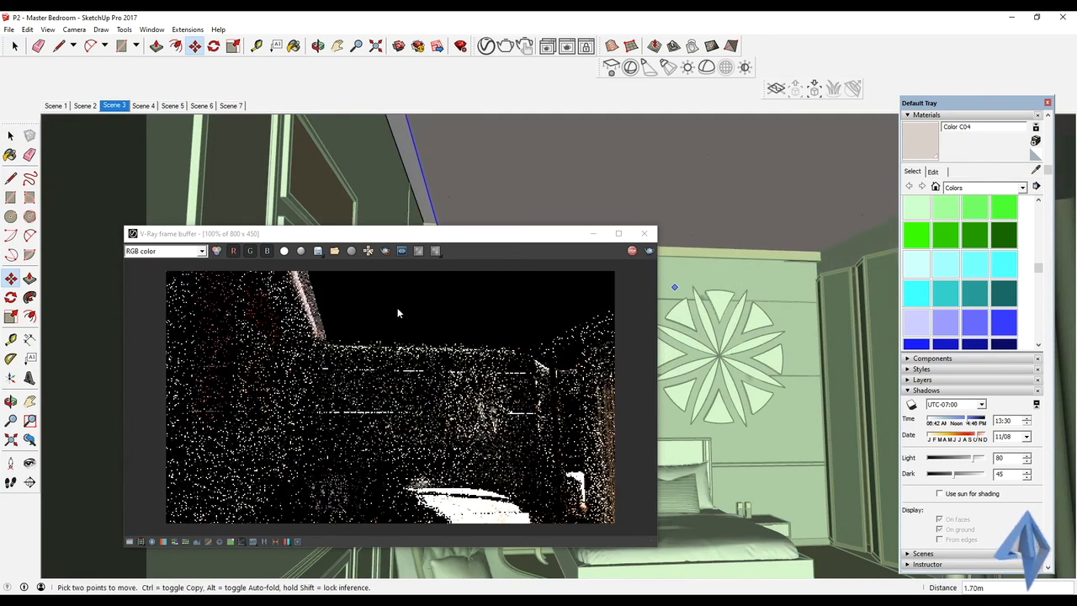
# Make V-Ray Rectangle Light#5 invisible in its light options and collapse its settings.
pyautogui.click(524, 44)
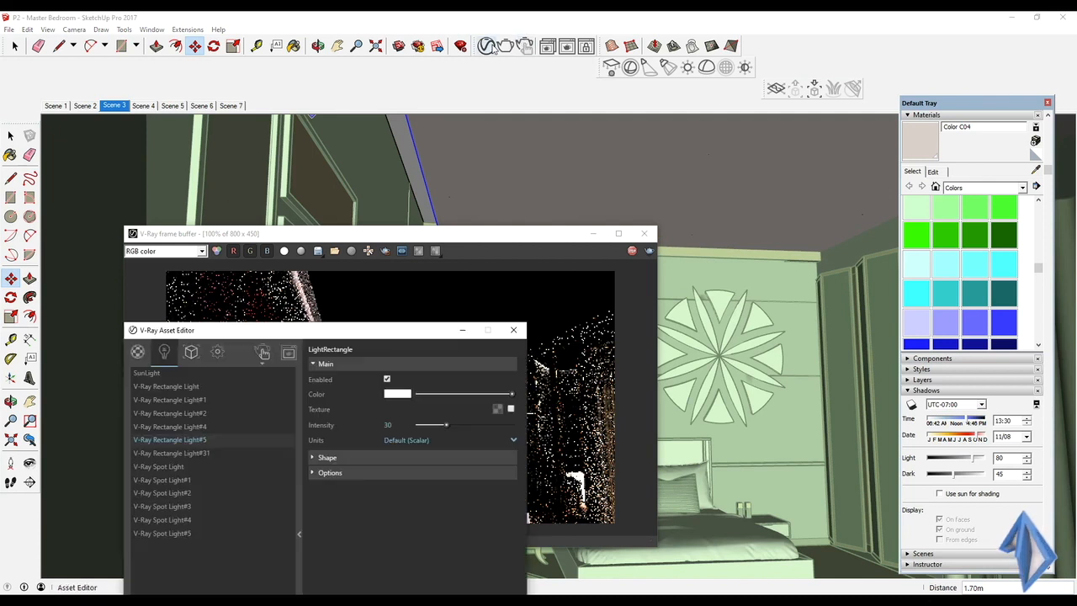
pyautogui.moveTo(238, 334); pyautogui.dragTo(279, 184)
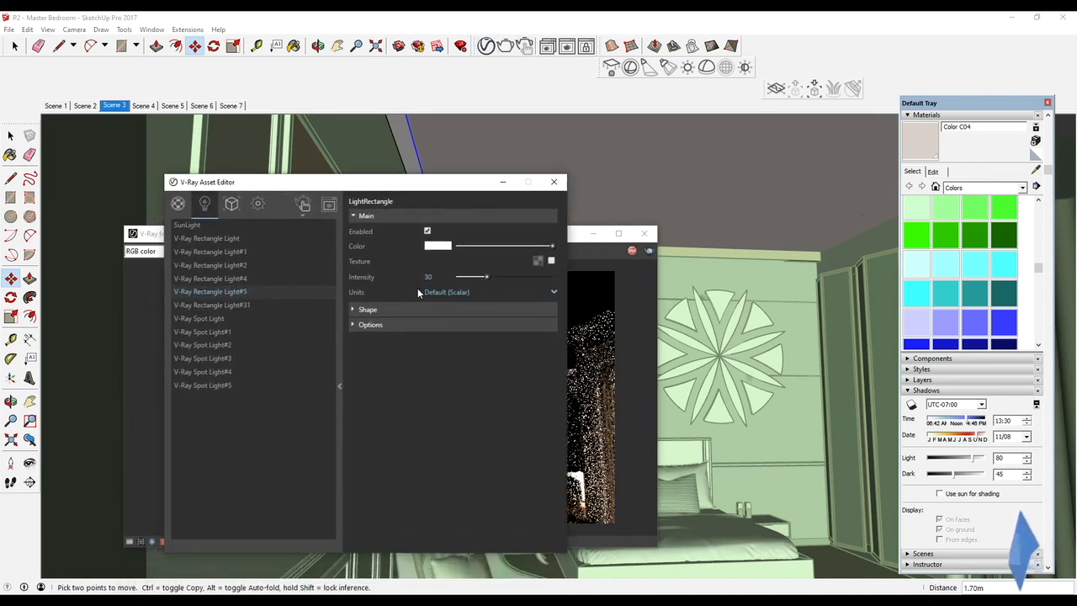
pyautogui.click(352, 325)
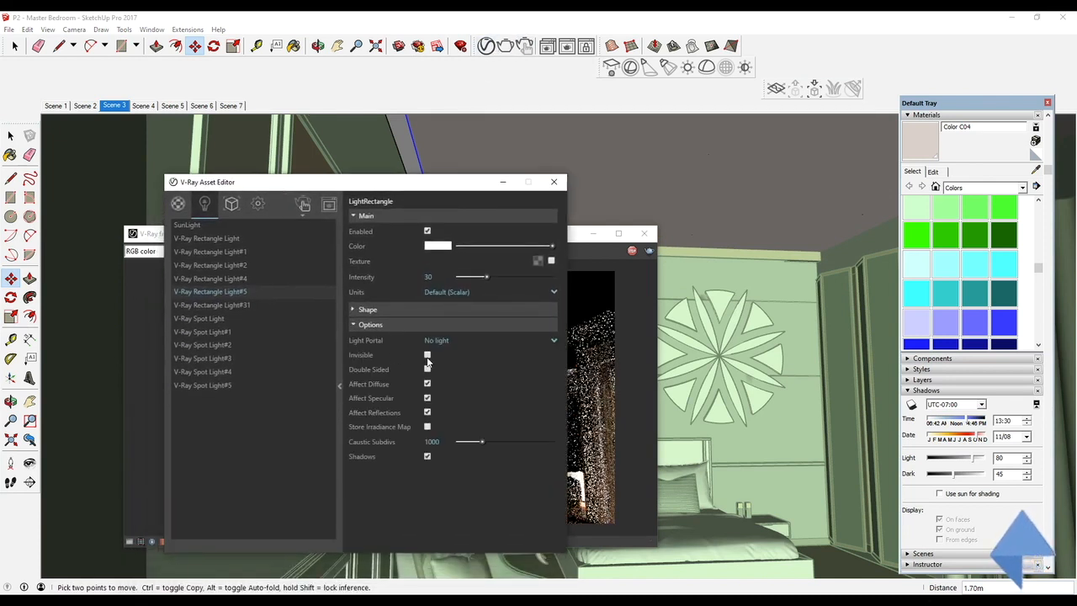
pyautogui.click(340, 387)
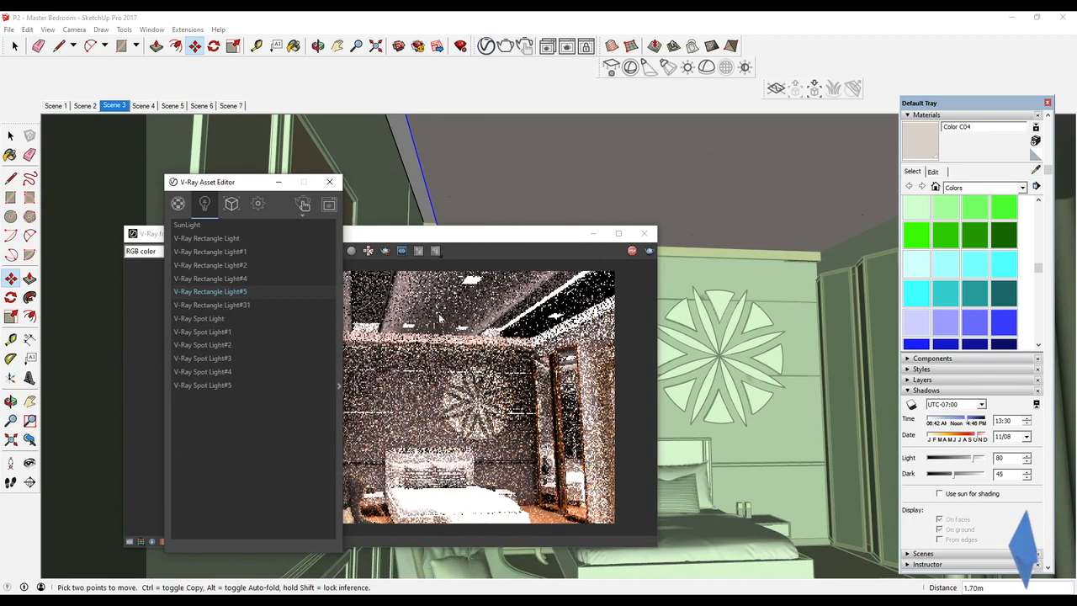
# Examine the interactive render up close, checking the ceiling recesses, downlights and upper feature wall for the light's effect.
pyautogui.moveTo(476, 239); pyautogui.dragTo(541, 206)
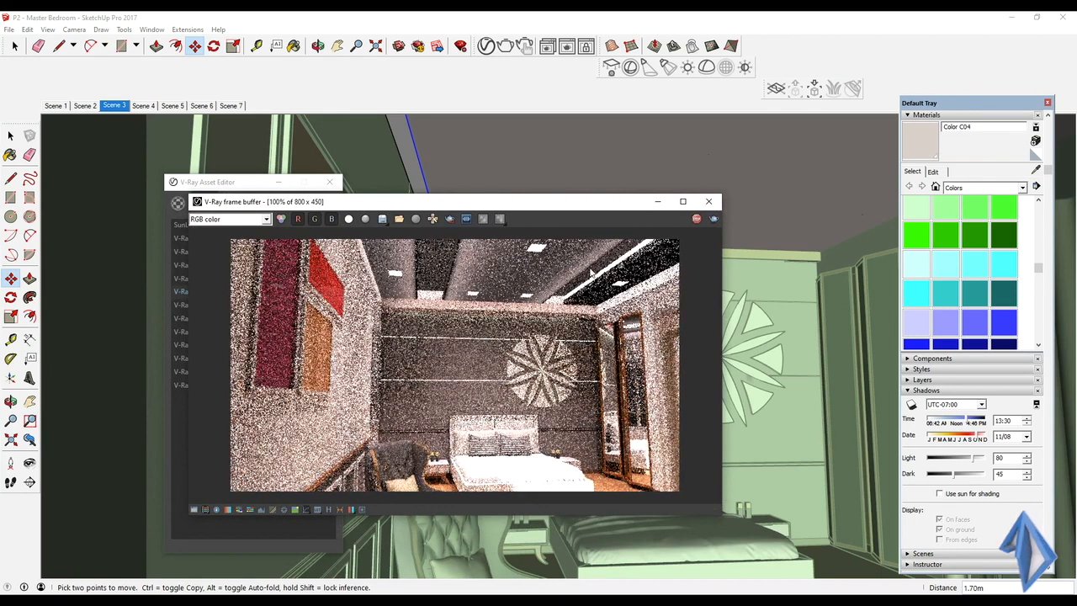
pyautogui.scroll(1, 533, 300)
pyautogui.scroll(-1, 533, 300)
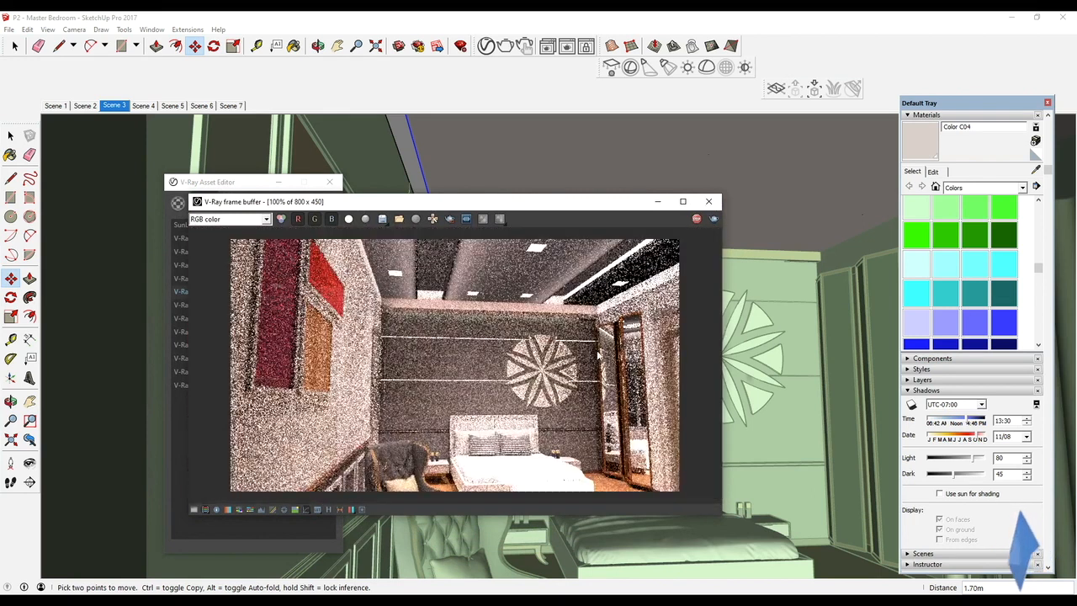
pyautogui.scroll(-1, 592, 333)
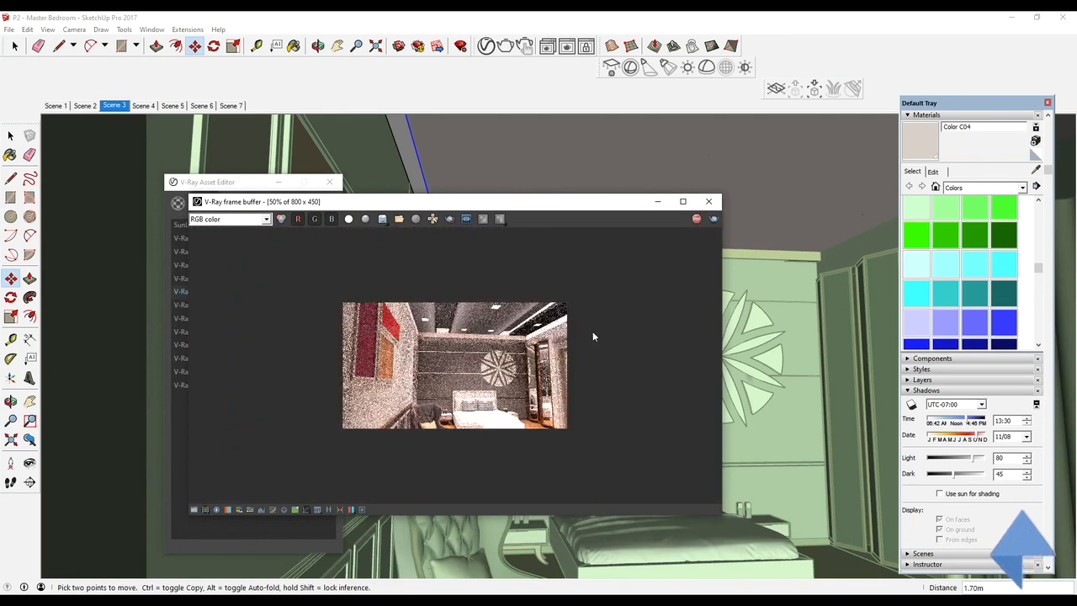
pyautogui.scroll(1, 549, 373)
pyautogui.scroll(1, 671, 272)
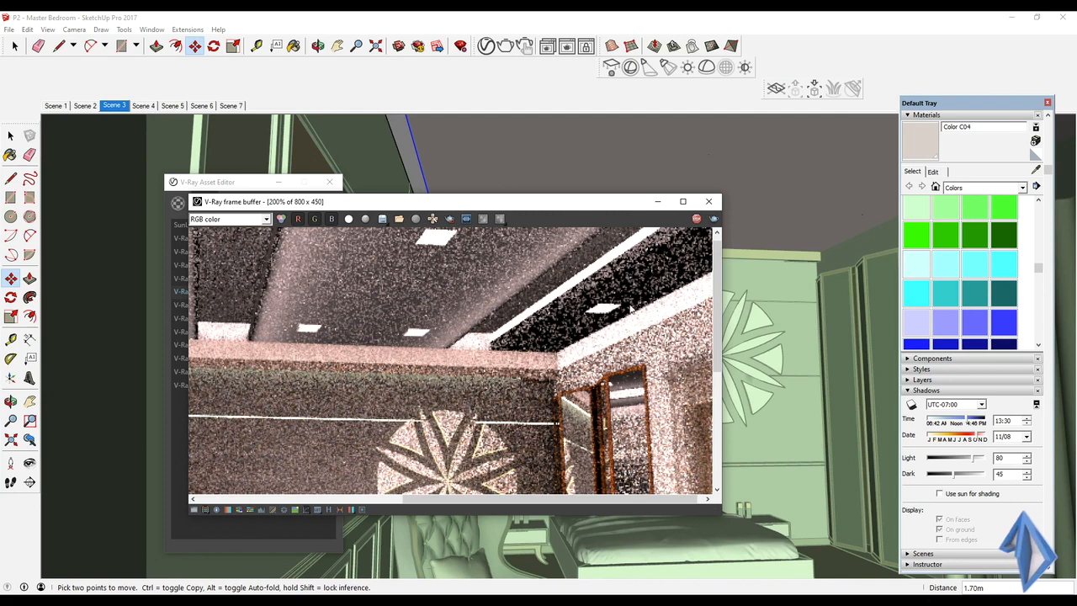
pyautogui.scroll(1, 575, 349)
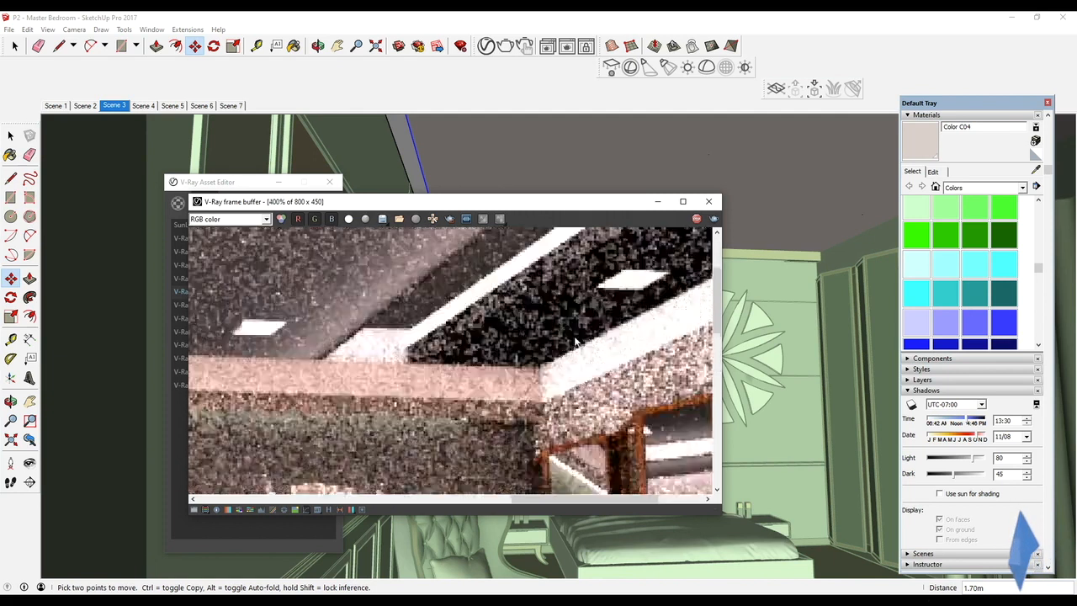
pyautogui.scroll(-1, 519, 373)
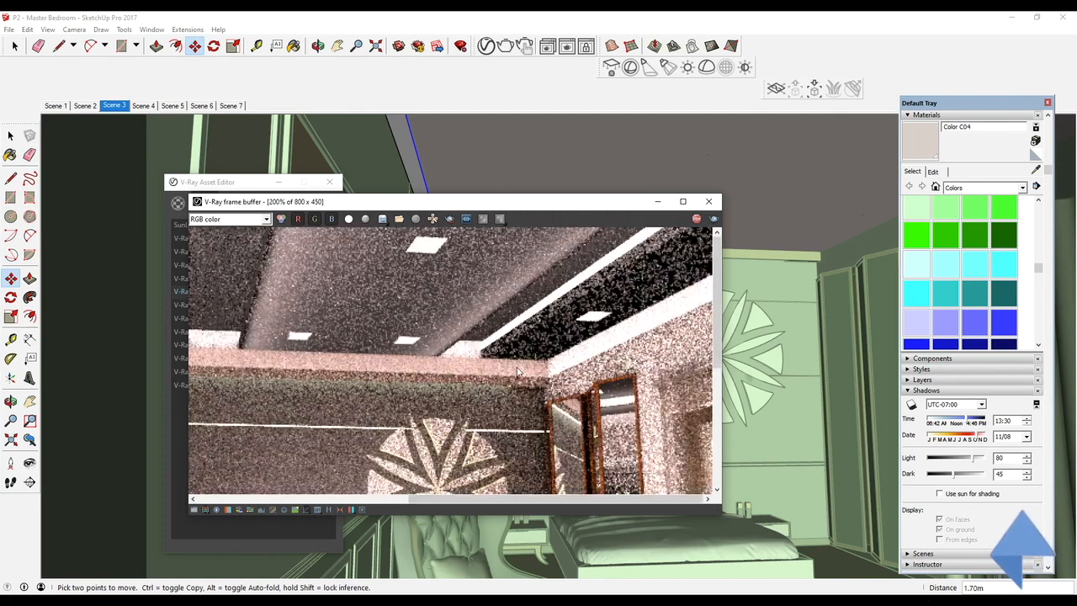
pyautogui.moveTo(465, 318); pyautogui.dragTo(575, 330, button='middle')
pyautogui.moveTo(338, 328); pyautogui.dragTo(392, 331, button='middle')
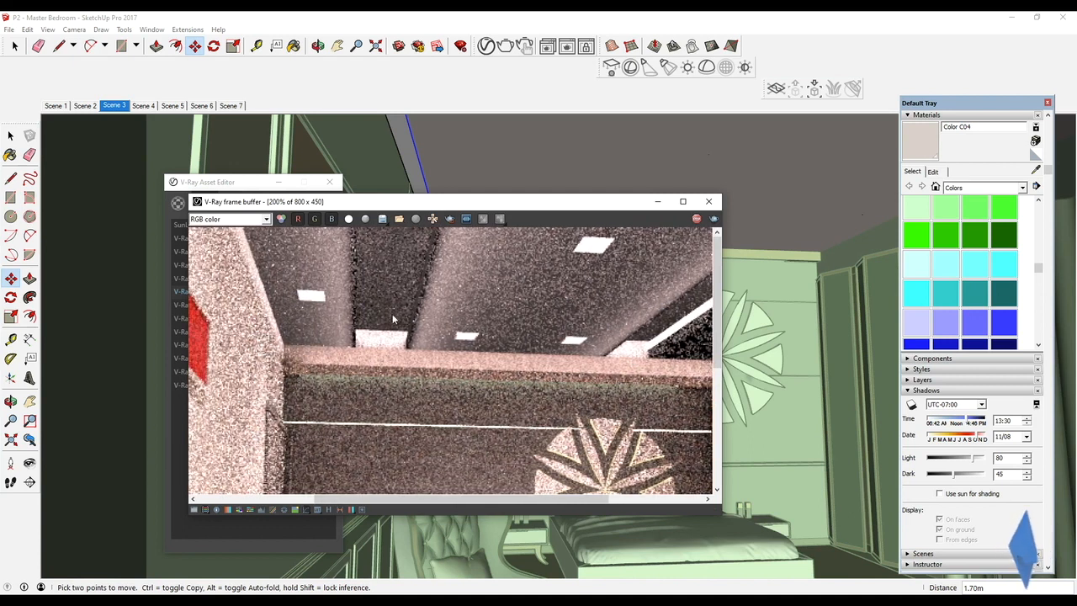